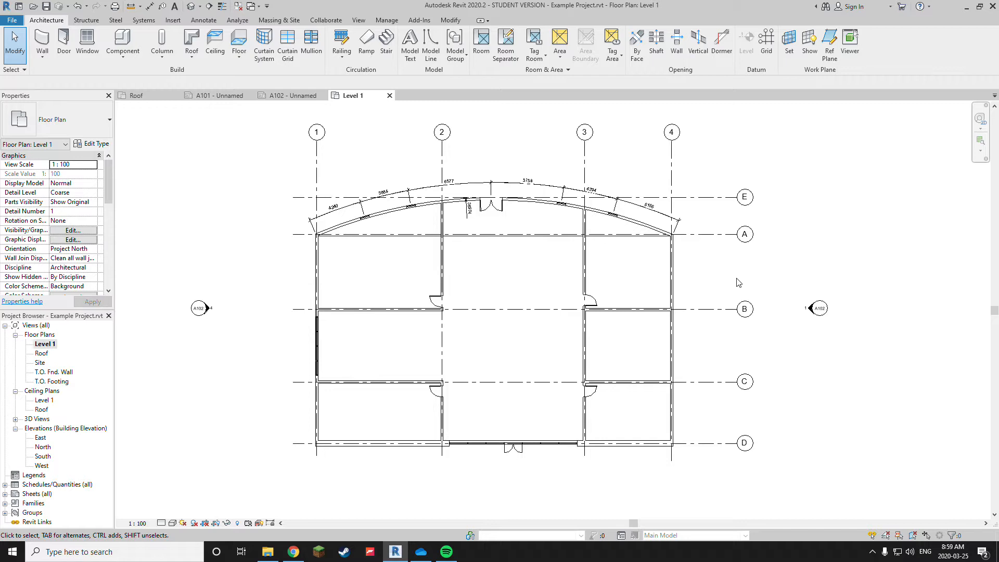
scroll(744, 290, "down", 2)
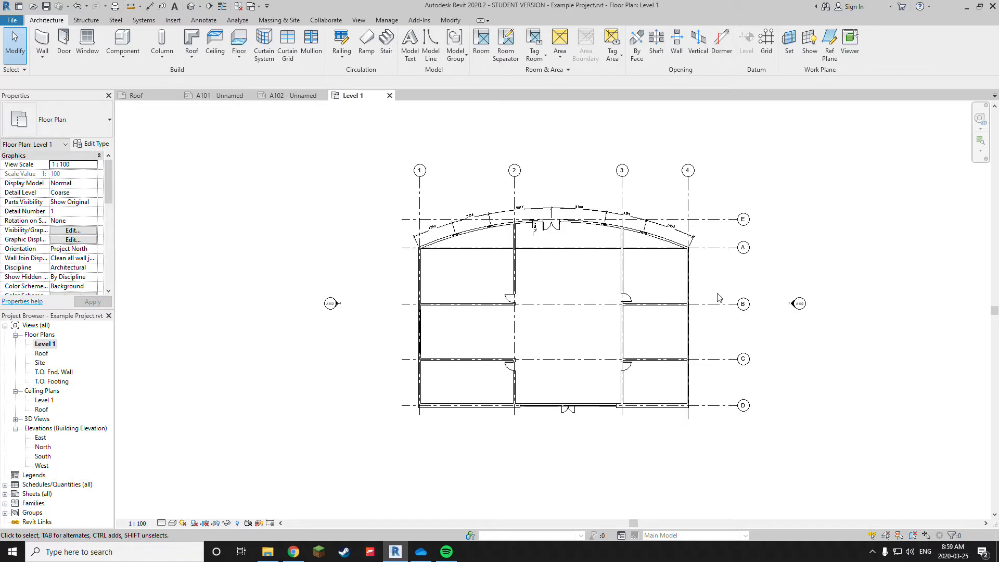
middle_click_drag(761, 295, 752, 262)
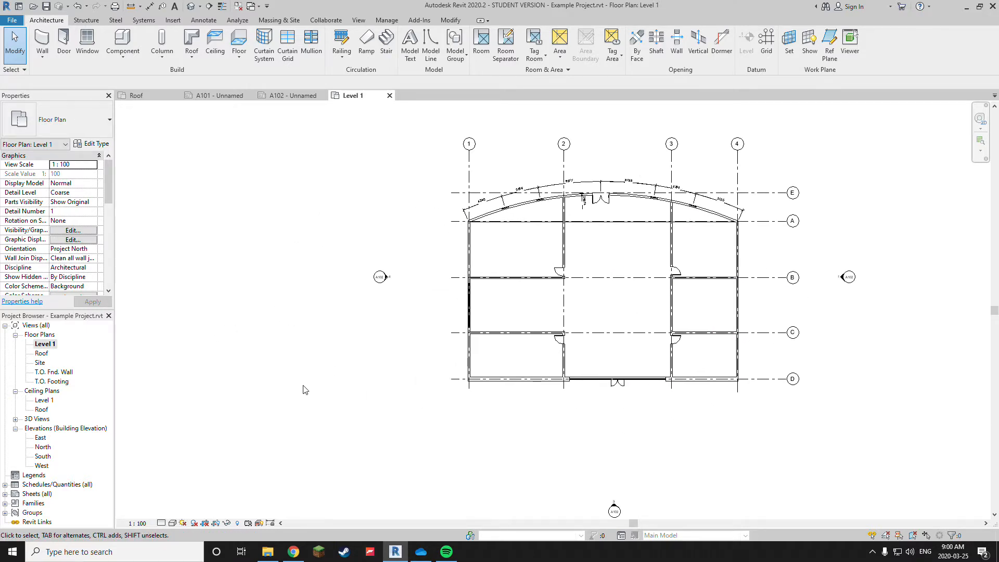
middle_click_drag(509, 377, 361, 419)
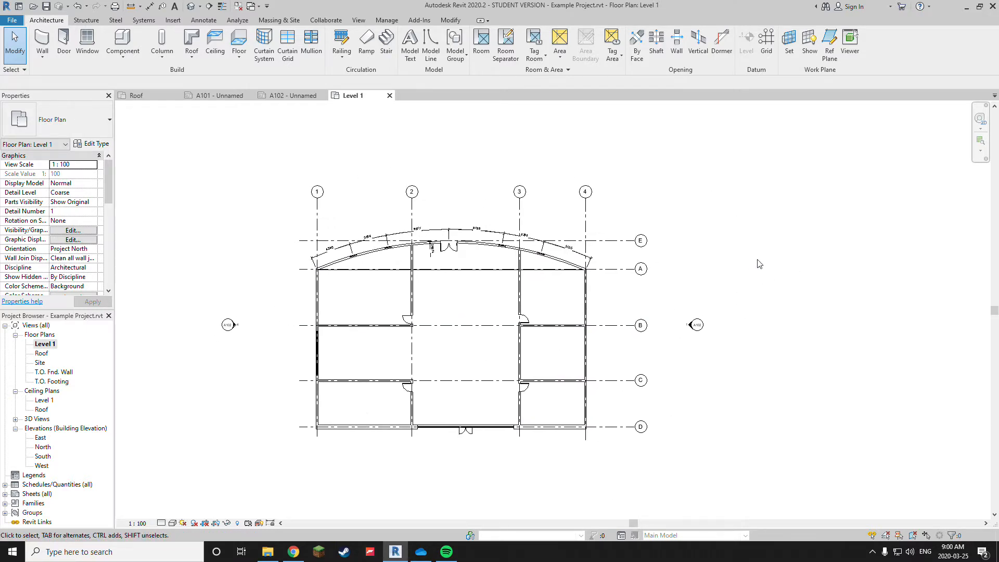
middle_click_drag(473, 243, 541, 213)
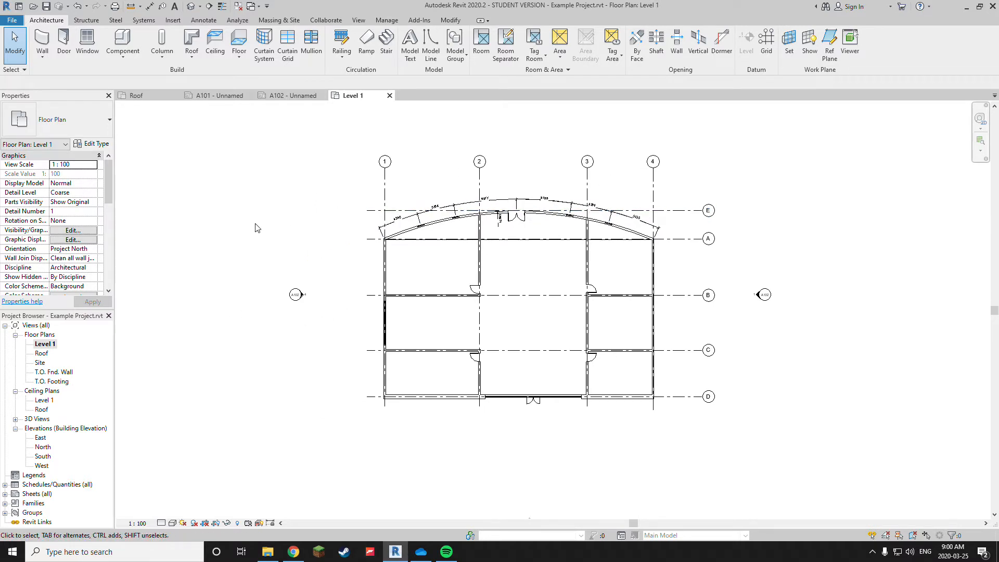
scroll(330, 256, "down", 3)
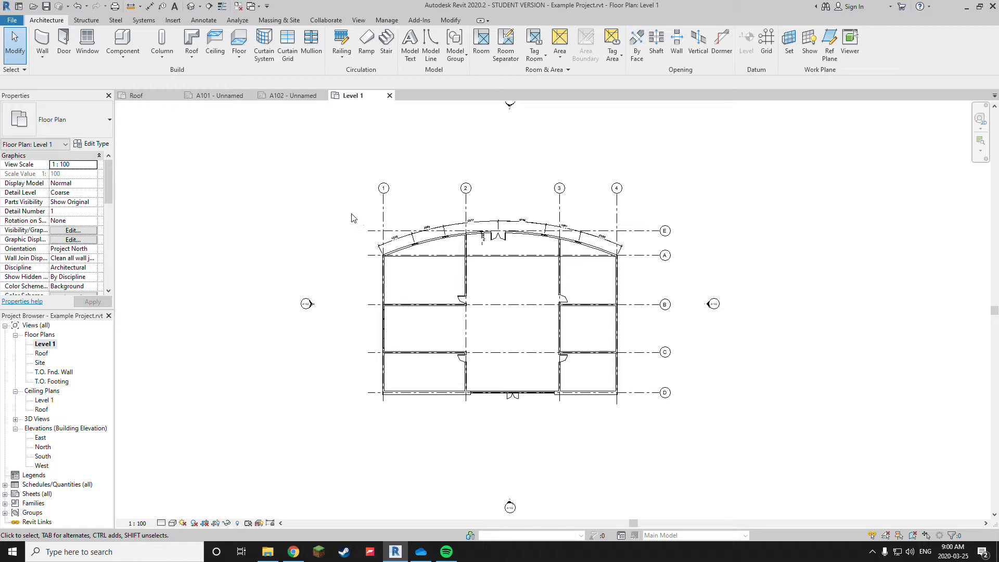
middle_click_drag(318, 183, 328, 198)
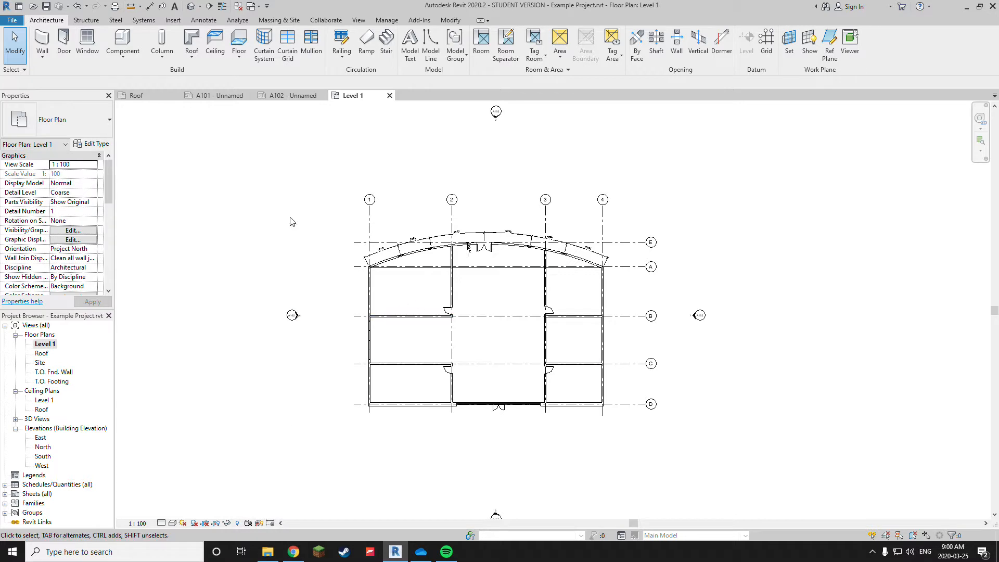
- Open the print settings for the Level 1 floor plan and choose Microsoft Print to PDF as the printer
left_click(115, 7)
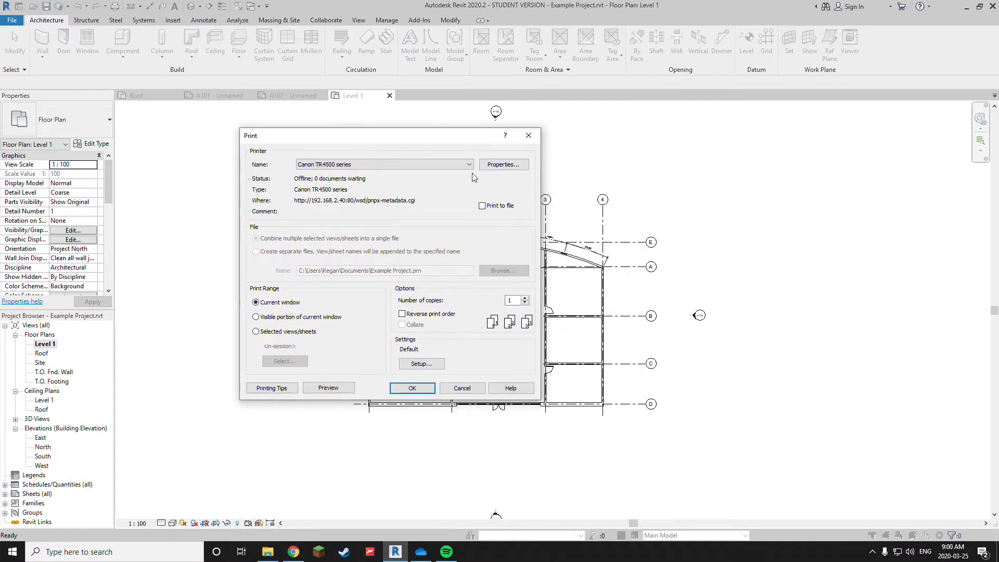
left_click(465, 166)
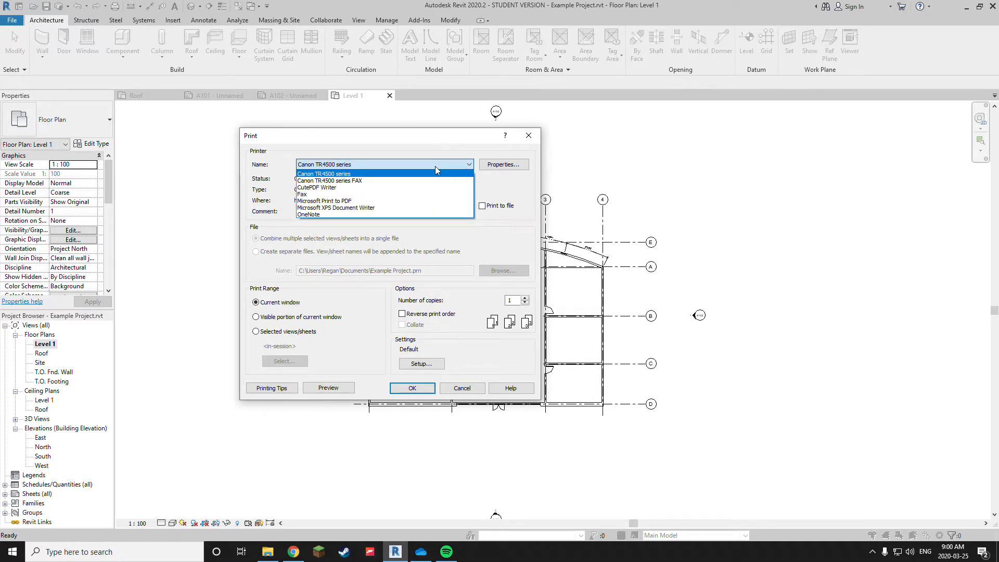
left_click(361, 202)
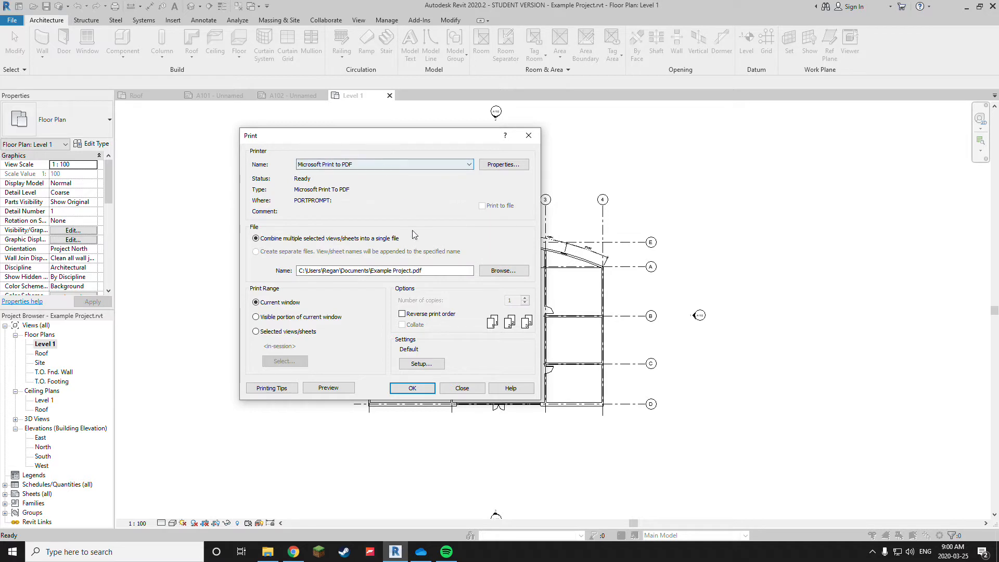
- Examine the paper sizes that Microsoft Print to PDF offers in the print setup, leaving the setup unchanged
left_click(422, 363)
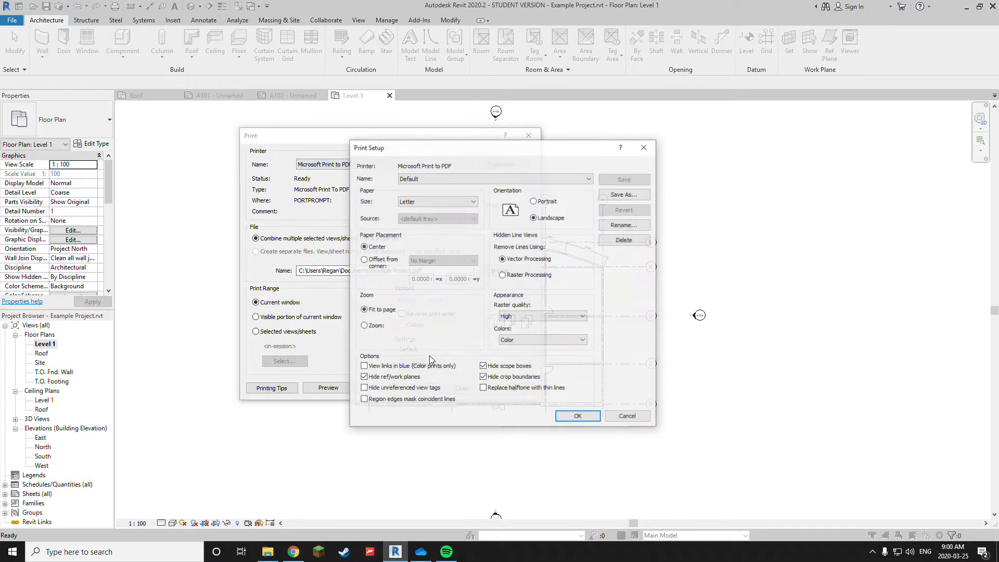
left_click(453, 206)
left_click(464, 201)
left_click_drag(502, 154, 438, 155)
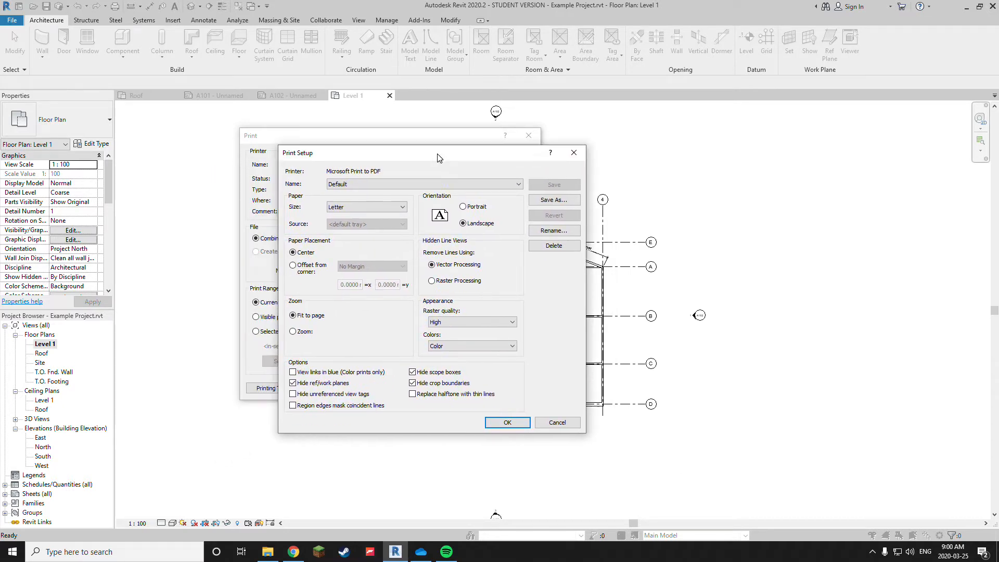
left_click(402, 209)
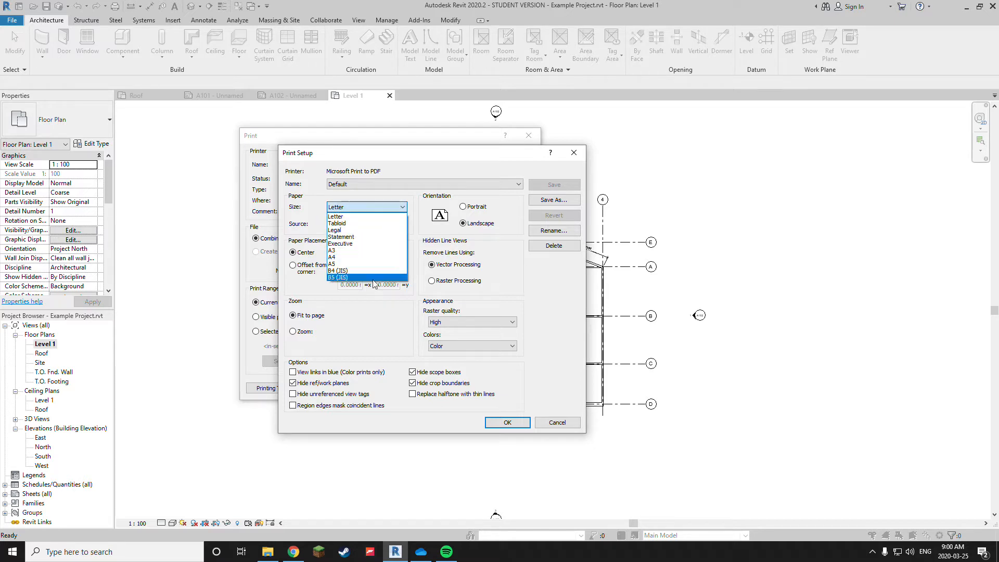
left_click(471, 156)
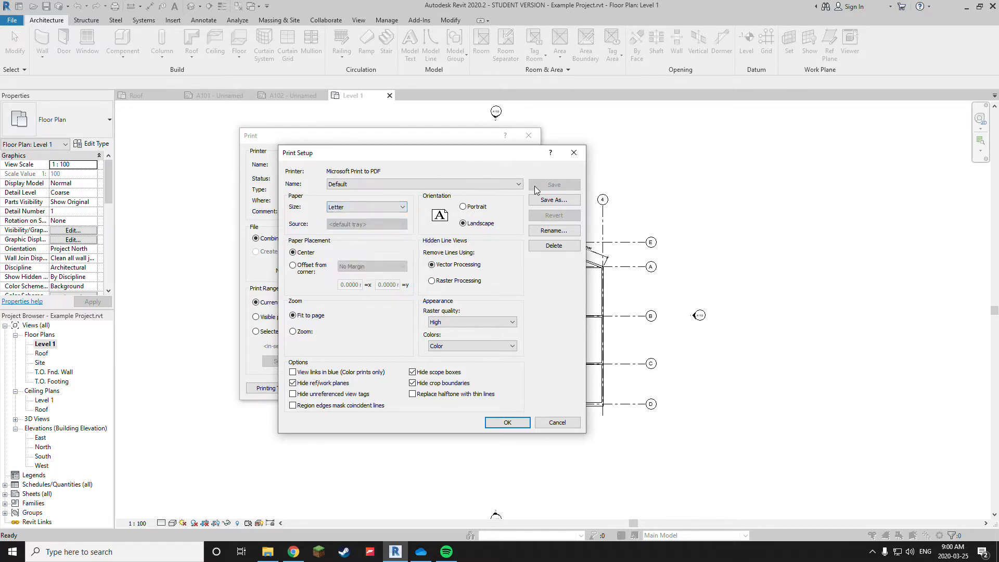
left_click(580, 159)
- Change the printer to CutePDF Writer
left_click(440, 165)
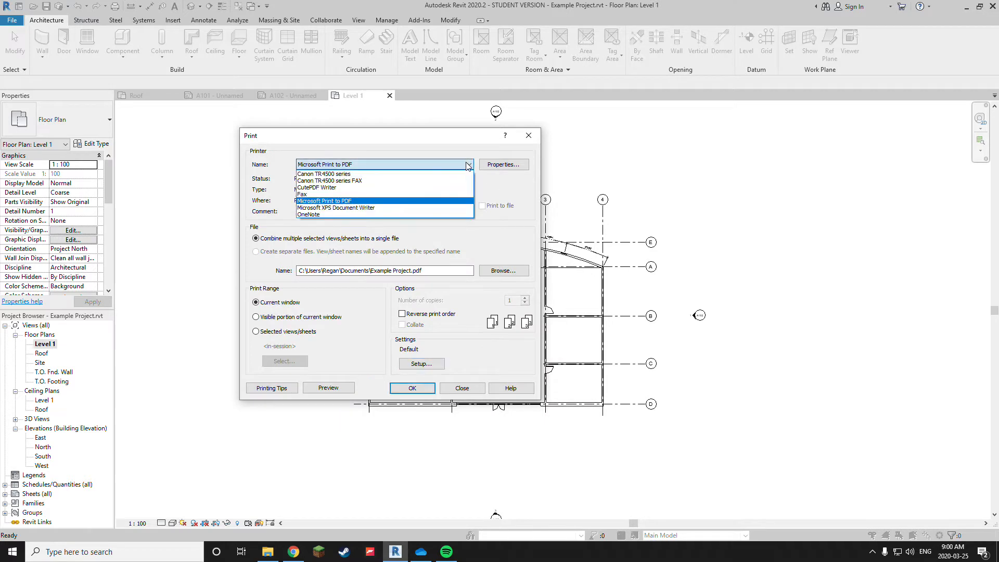
left_click(390, 187)
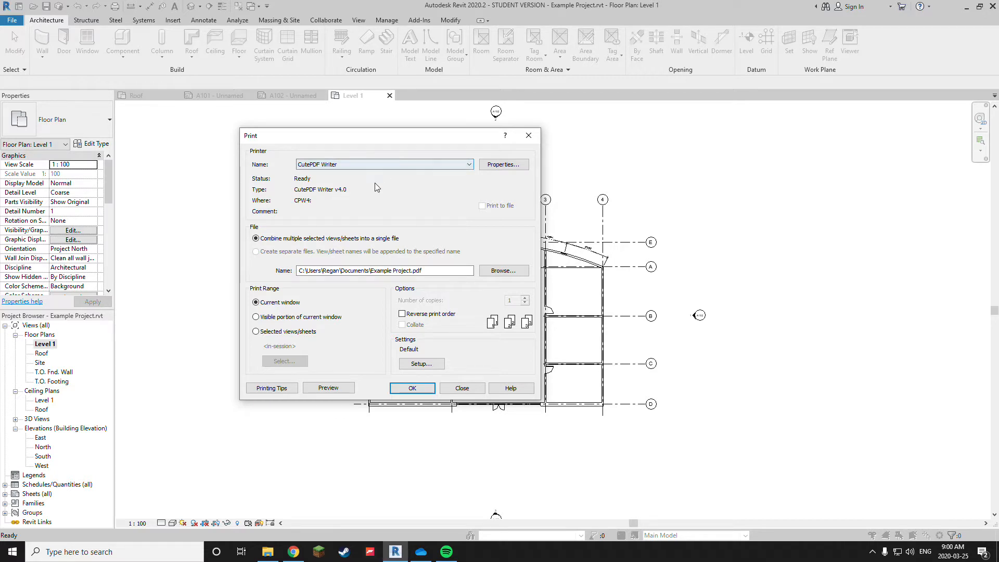
left_click_drag(417, 139, 426, 149)
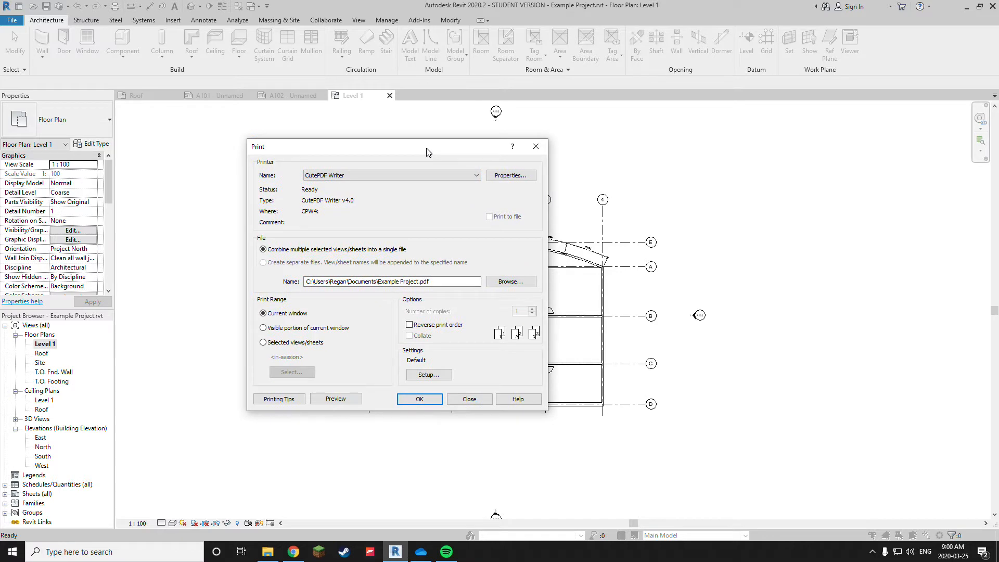
left_click_drag(427, 151, 428, 152)
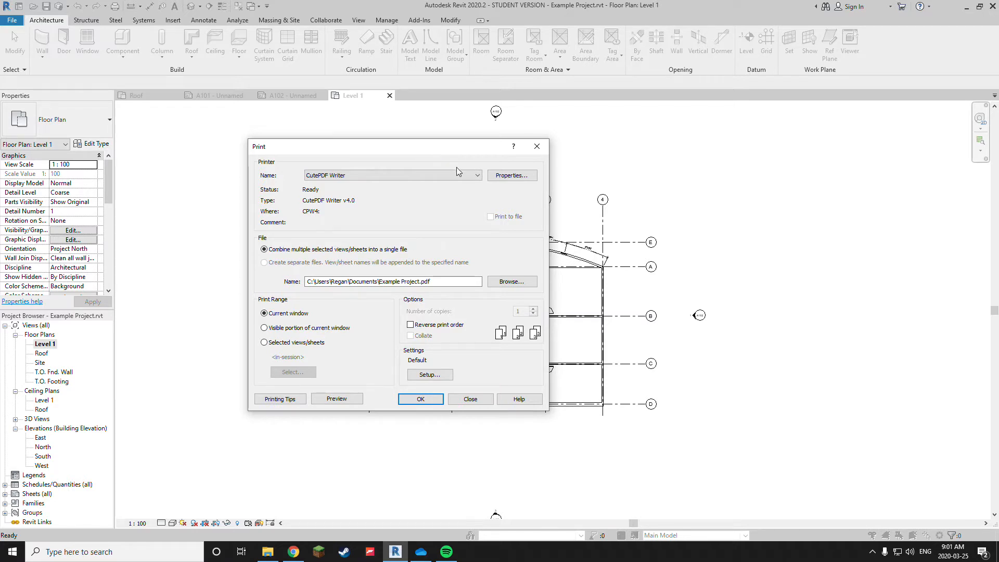
- Switch to Chrome to view the CutePDF download page, then return to the Print dialog in Revit
left_click(293, 551)
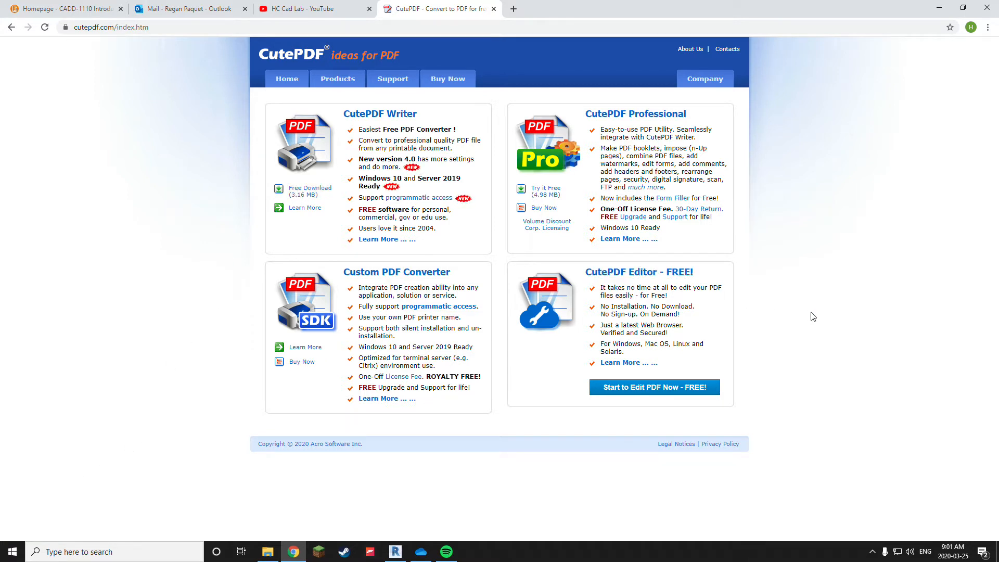
left_click(396, 551)
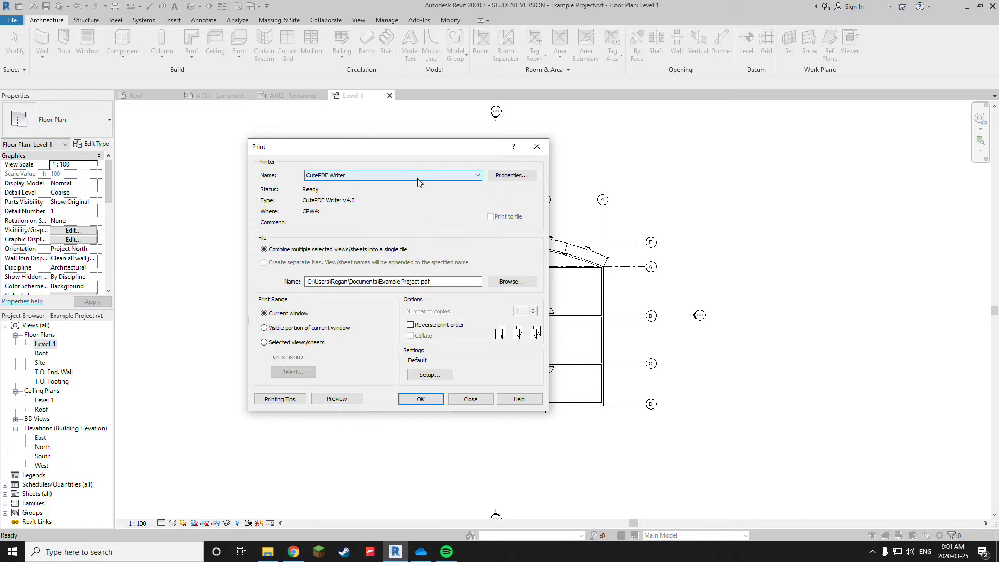
left_click_drag(415, 156, 448, 154)
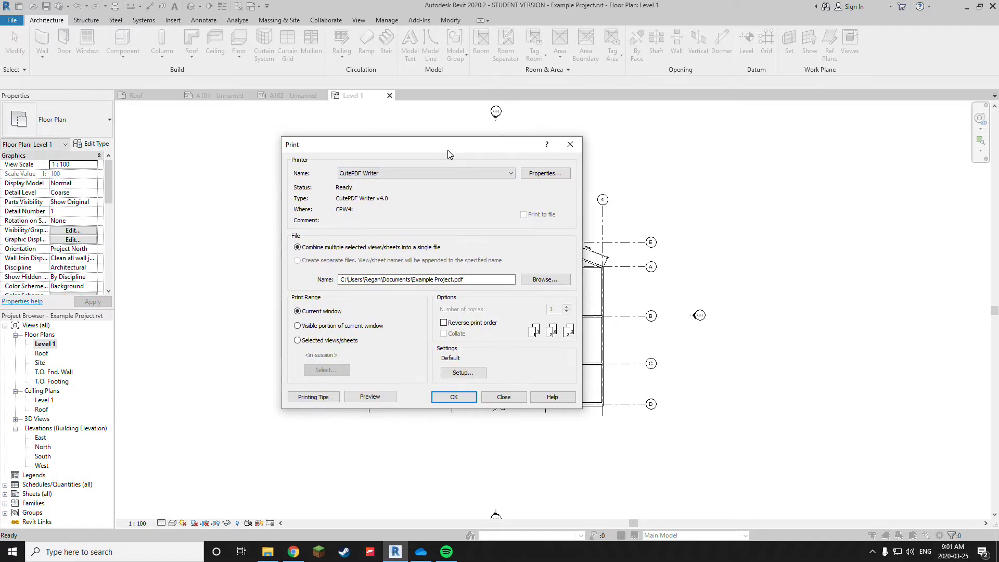
- Examine the paper sizes CutePDF Writer offers in the print setup, and close the Print dialog without printing
left_click(463, 373)
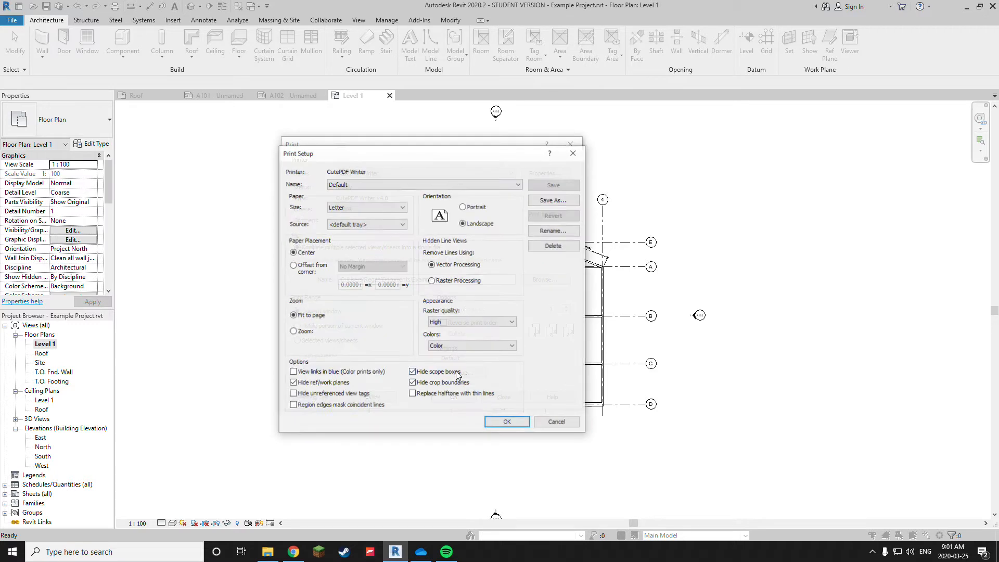
left_click(403, 207)
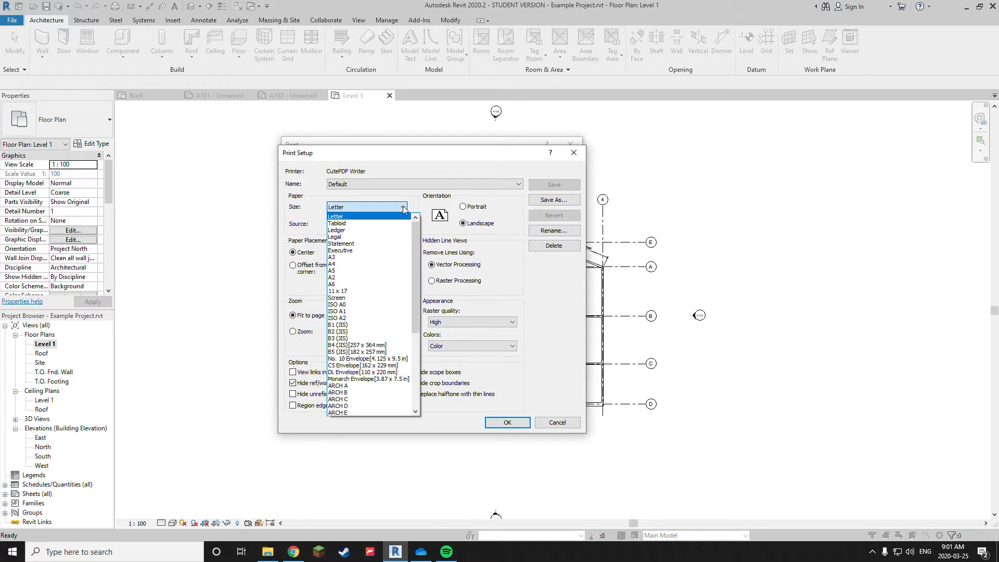
left_click_drag(419, 252, 419, 280)
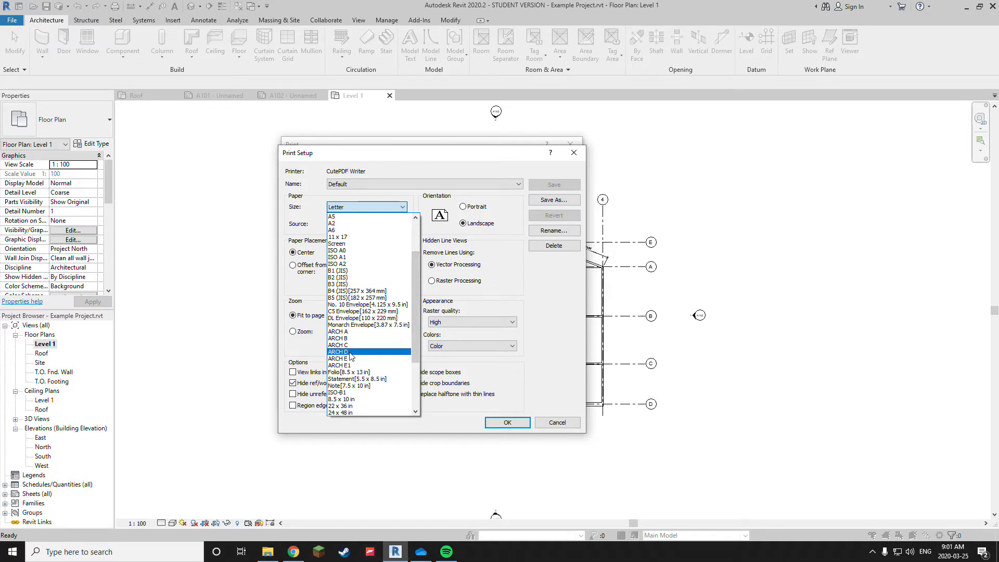
left_click(440, 175)
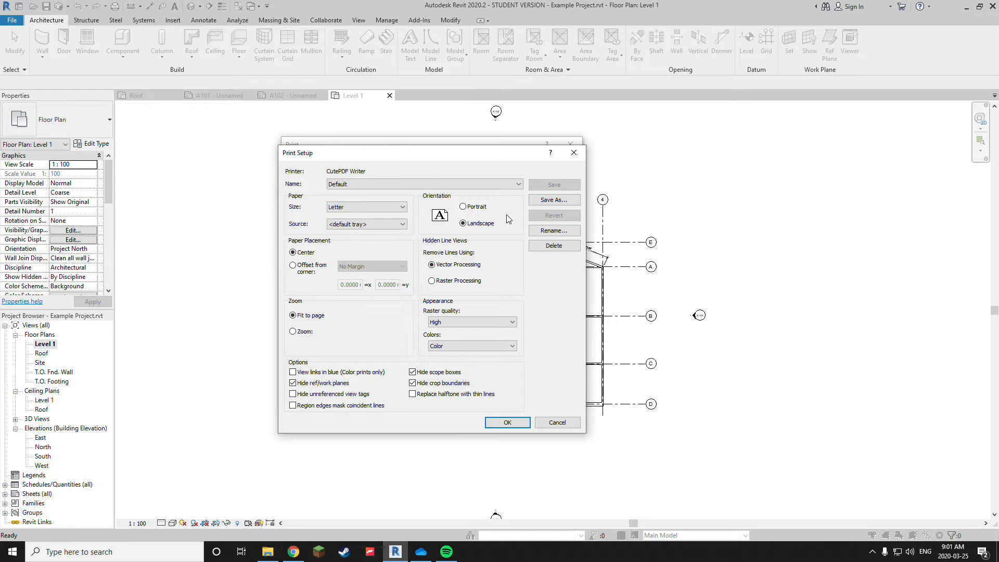
left_click(574, 152)
mouse_move(485, 139)
left_mouse_down()
mouse_move(421, 156)
mouse_move(435, 156)
mouse_move(431, 164)
mouse_move(438, 153)
left_mouse_up()
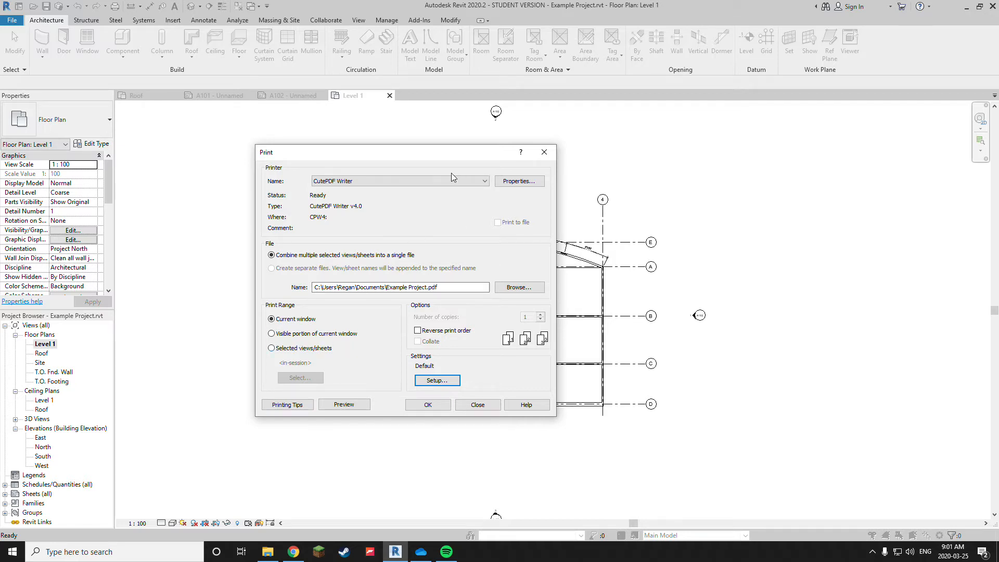
mouse_move(448, 155)
left_mouse_down()
mouse_move(385, 173)
mouse_move(458, 161)
mouse_move(519, 180)
mouse_move(438, 187)
mouse_move(443, 161)
left_mouse_up()
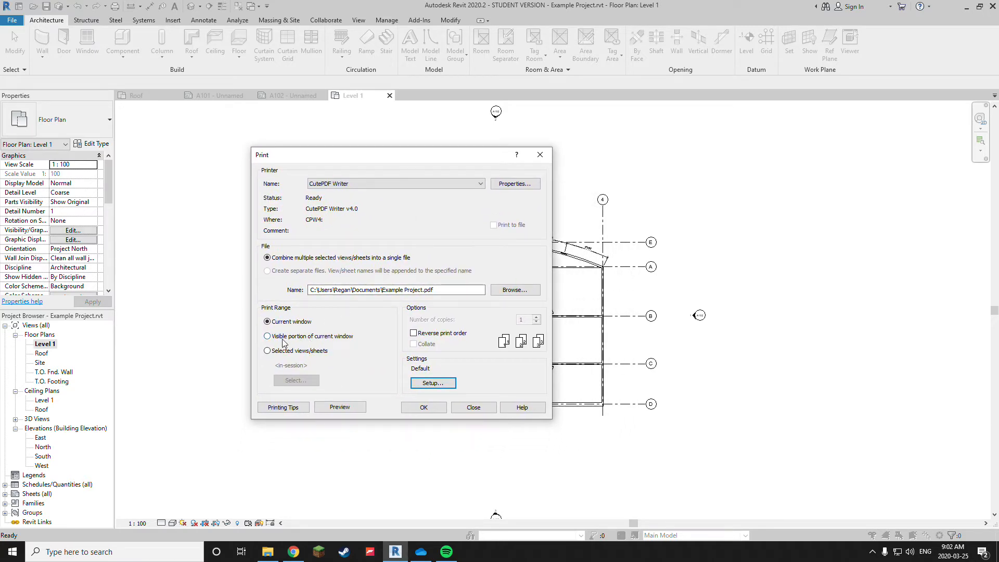
left_click(539, 154)
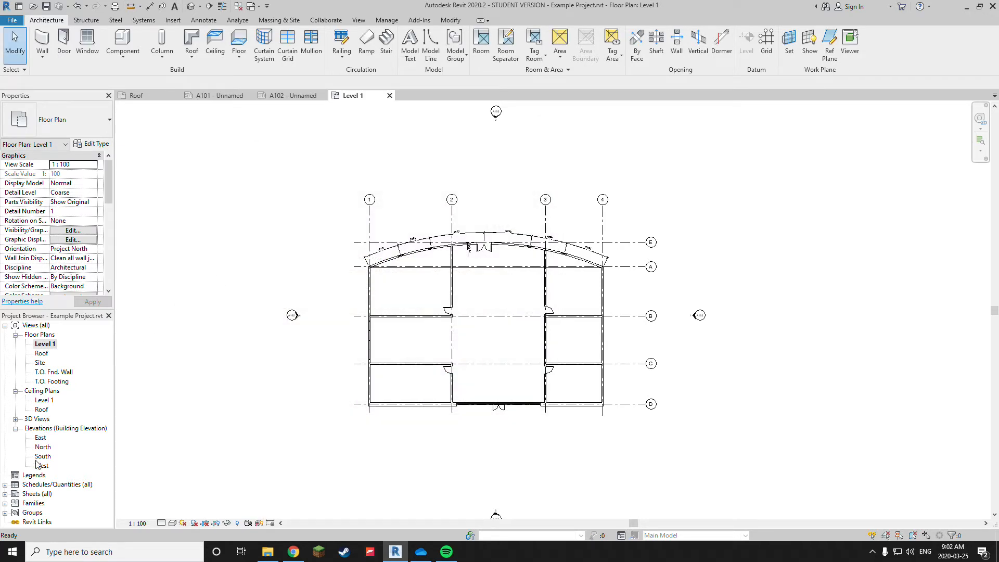
- Open sheet A101 from the project's sheets and bring its title block into view
left_click(8, 497)
left_click(5, 494)
double_click(49, 503)
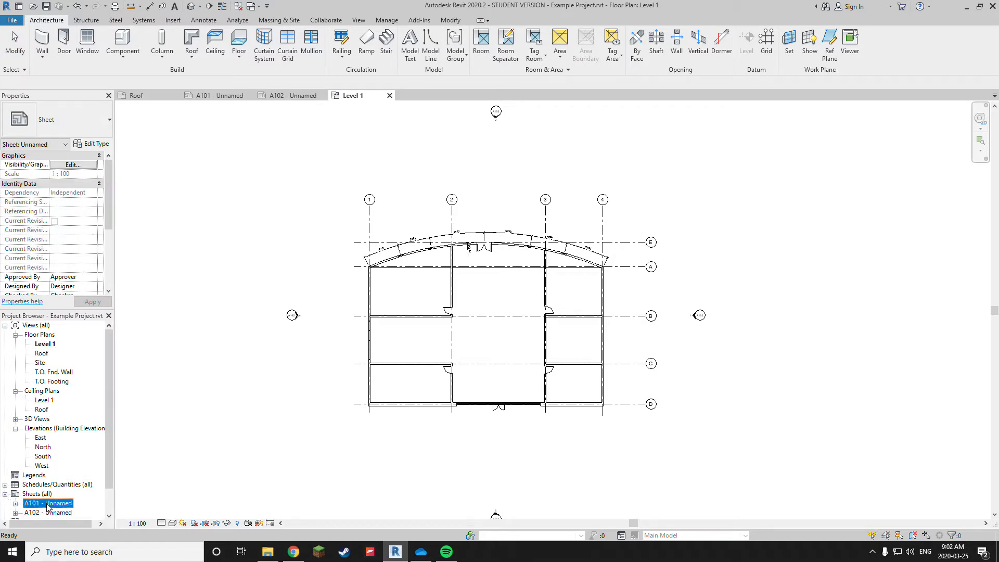
middle_click_drag(887, 221, 850, 256)
scroll(753, 390, "up", 3)
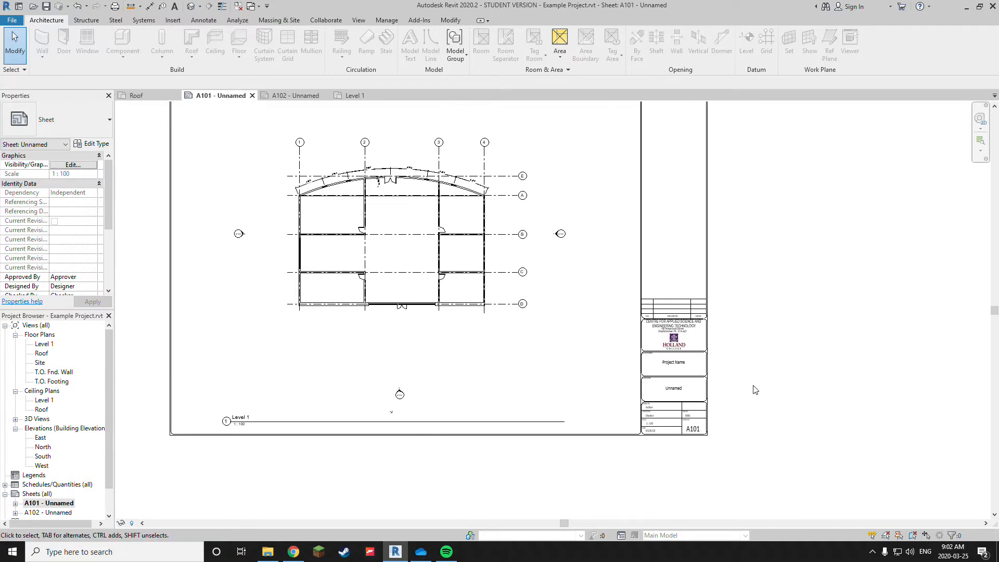
scroll(577, 336, "down", 4)
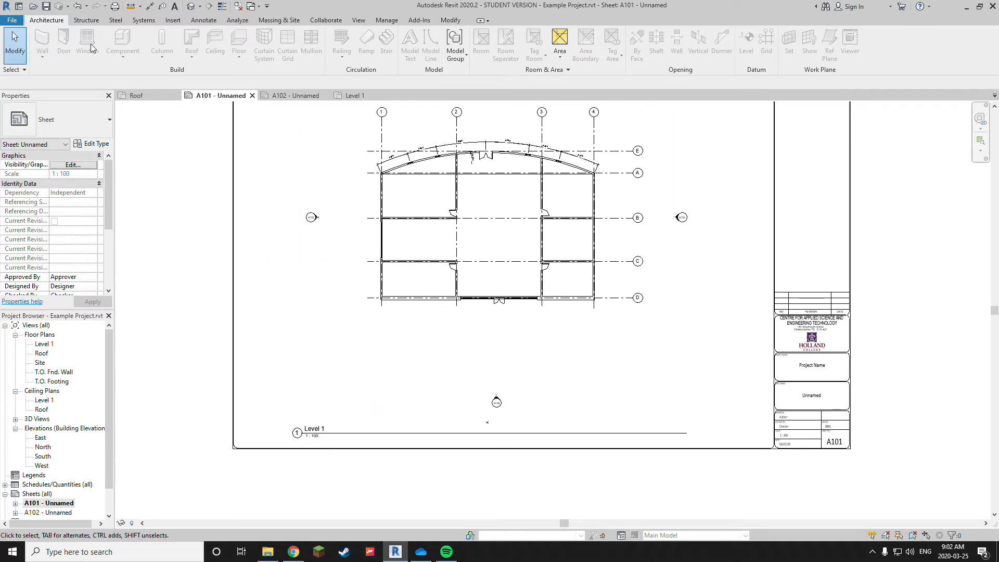
- Set up the print of sheet A101 with ARCH D paper, offset from corner with no margin, and zoom at 100% size
left_click(115, 6)
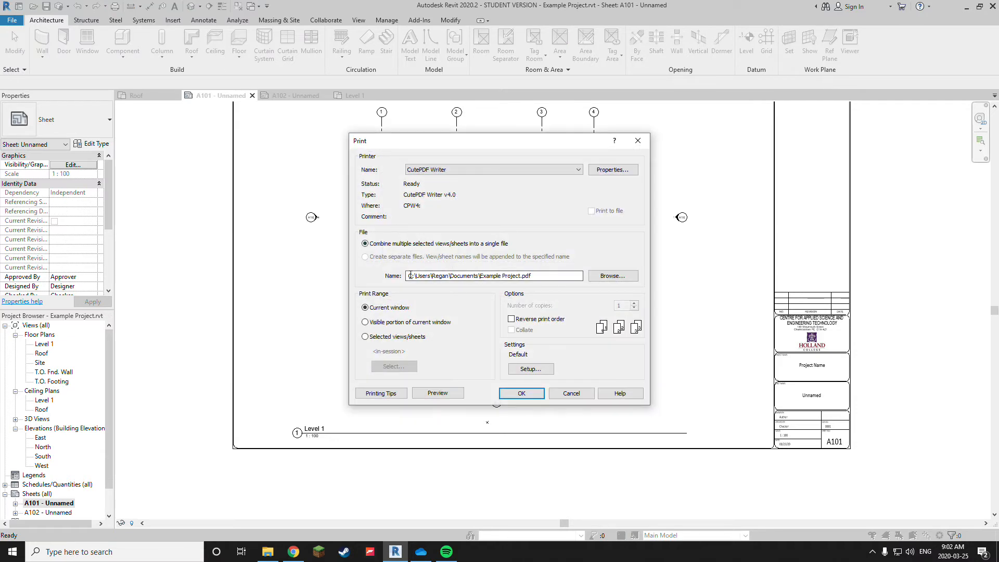
left_click(530, 370)
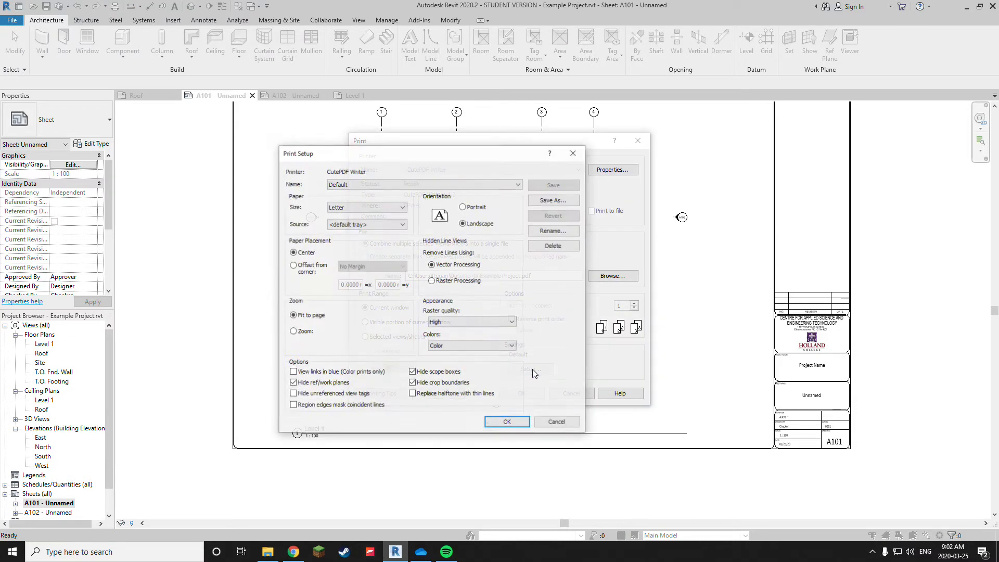
left_click(402, 208)
scroll(366, 300, "down", 5)
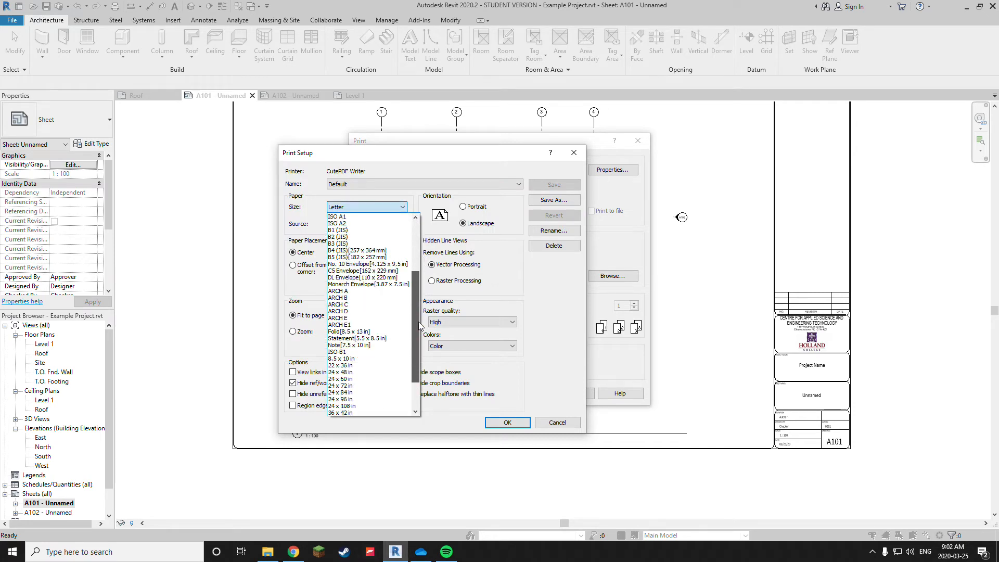
left_click(366, 298)
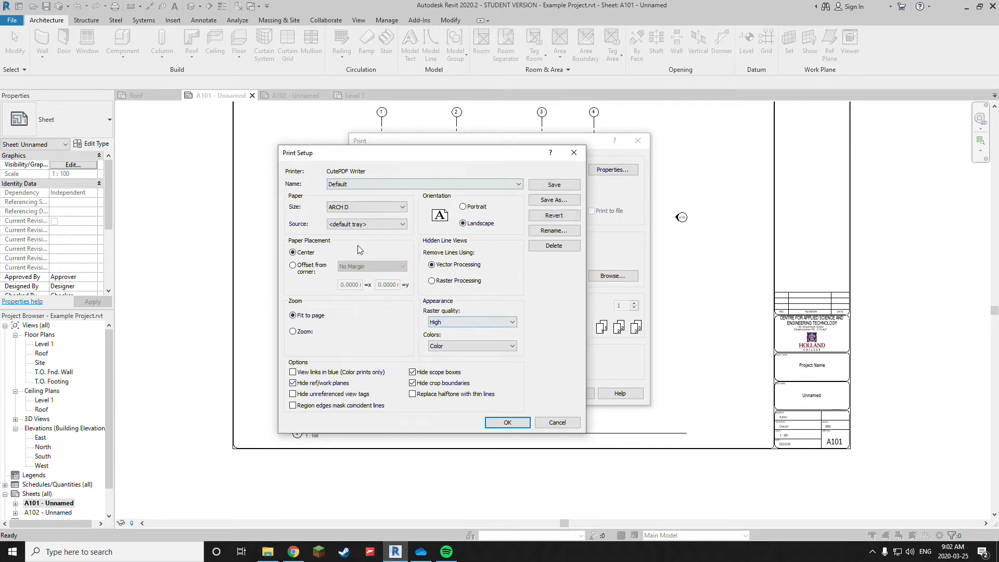
left_click(293, 331)
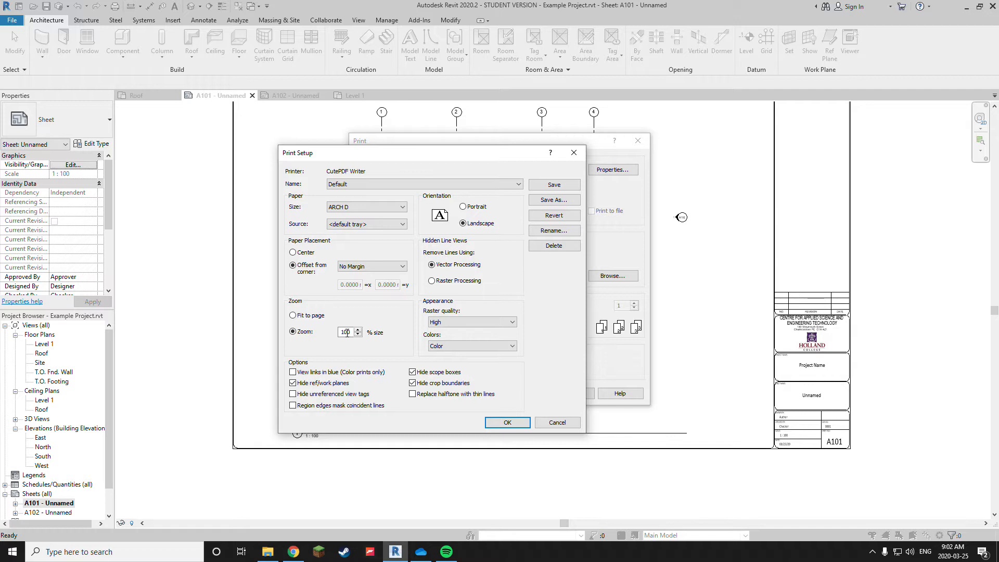
- Set the paper placement to Center with zoom at 100% size, and accept the print setup
left_click(293, 315)
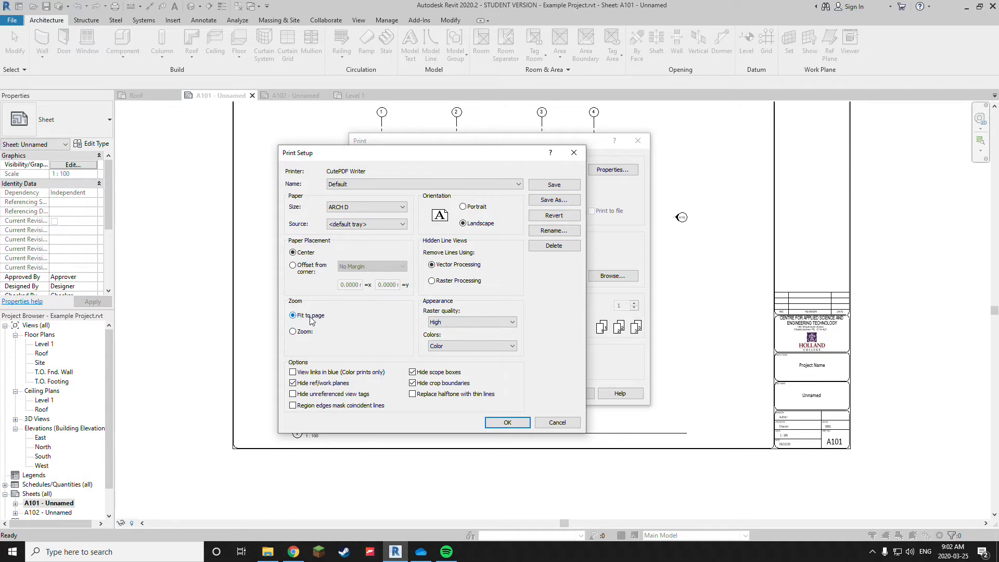
left_click(293, 332)
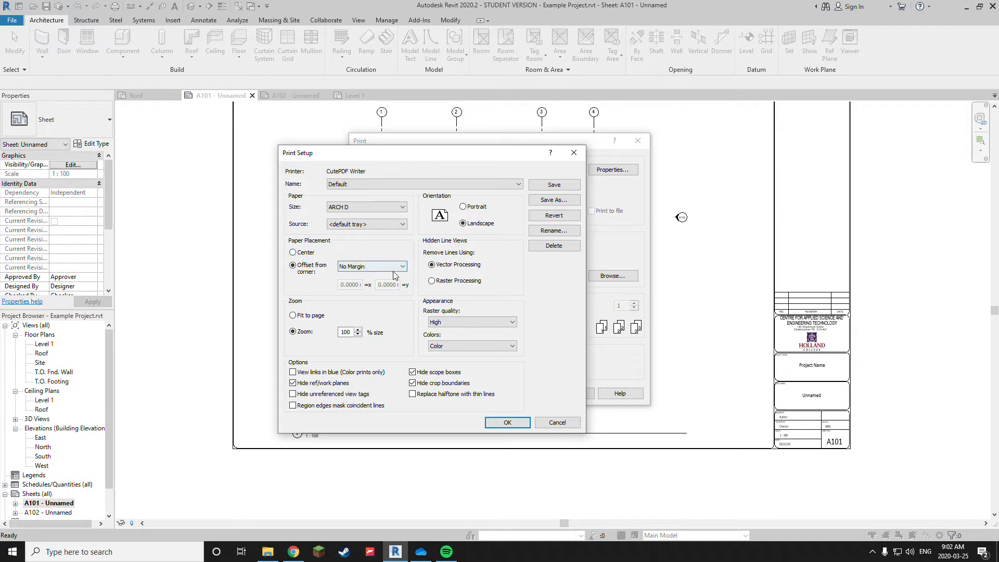
left_click(292, 253)
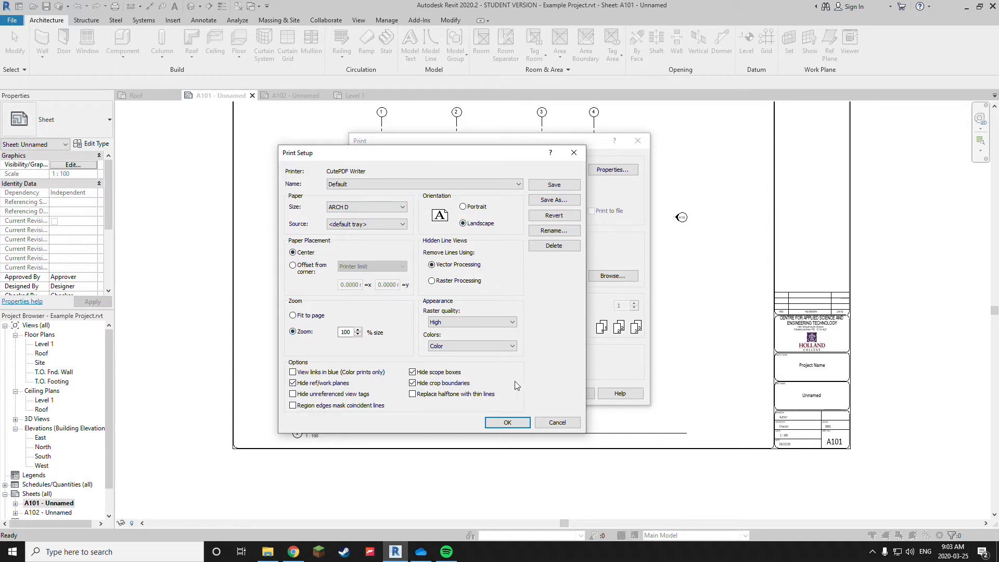
left_click(508, 422)
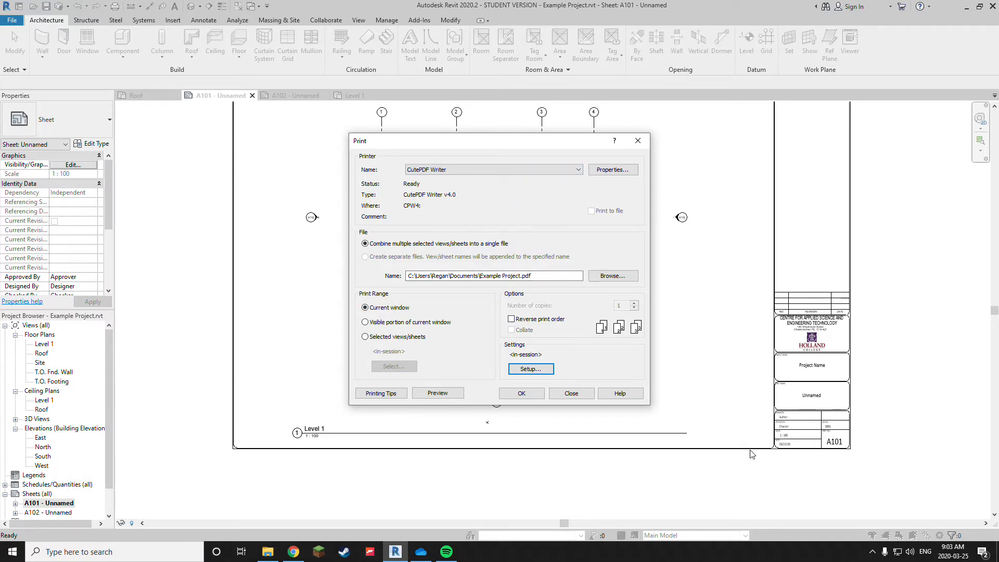
- Preview the printout of sheet A101 and send it to CutePDF Writer
left_click(438, 393)
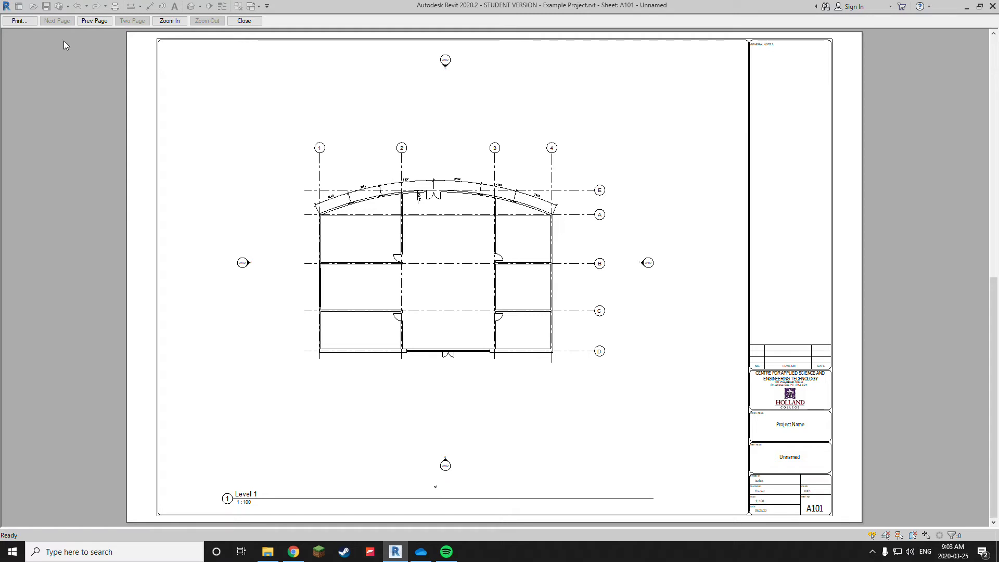
left_click(19, 20)
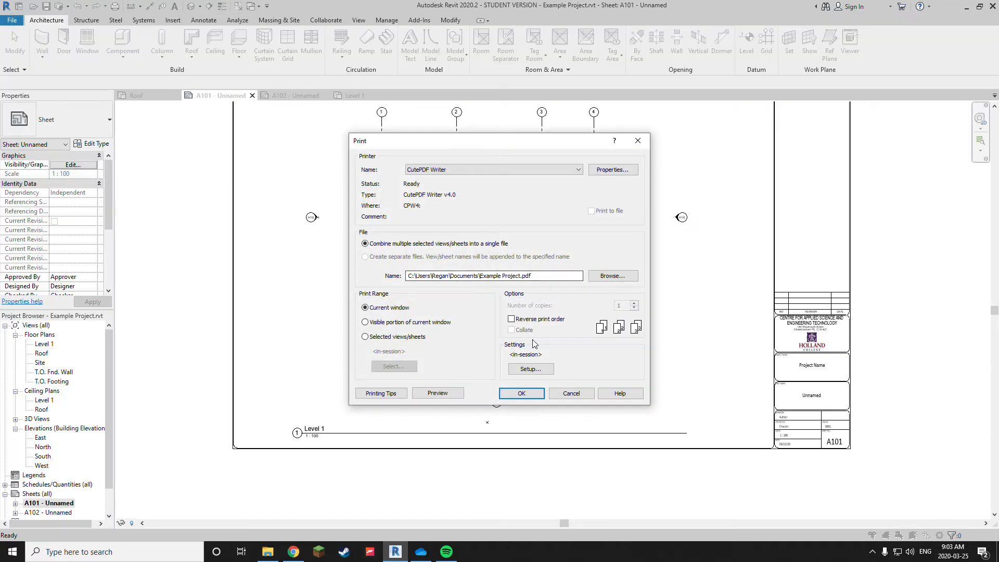
left_click(521, 394)
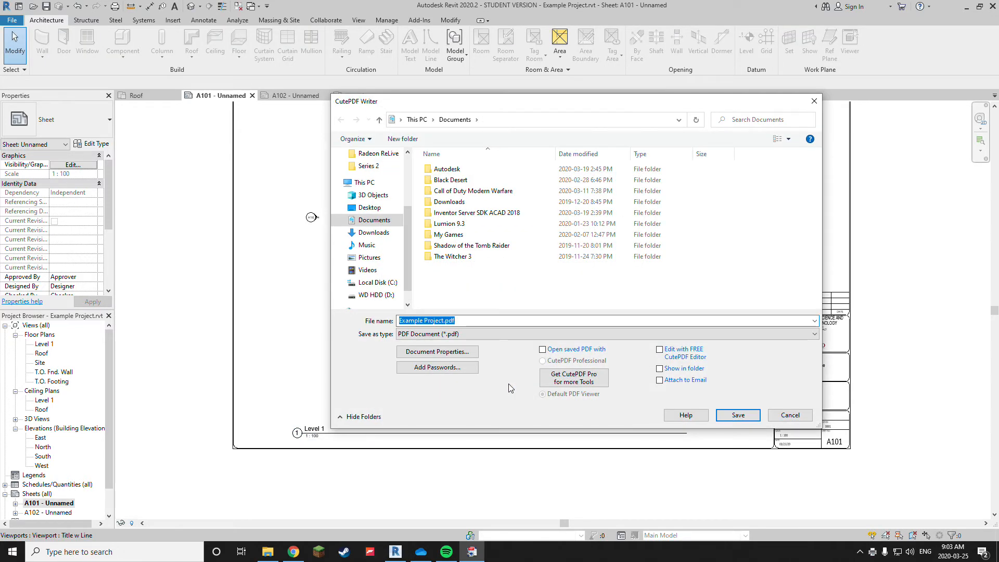
- Save the PDF in the Documents folder under the file name "Floor plan"
left_click(469, 322)
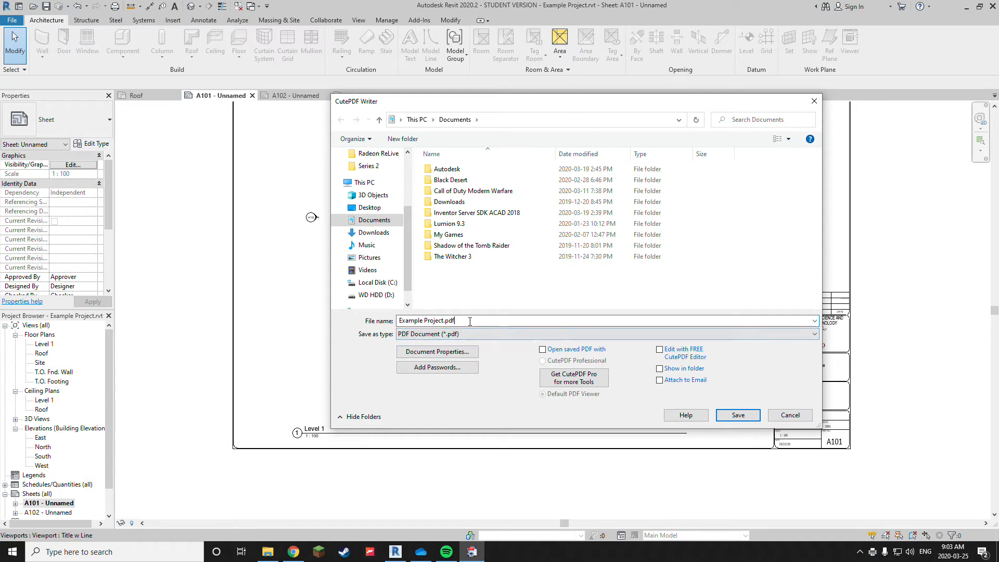
left_click_drag(484, 320, 382, 326)
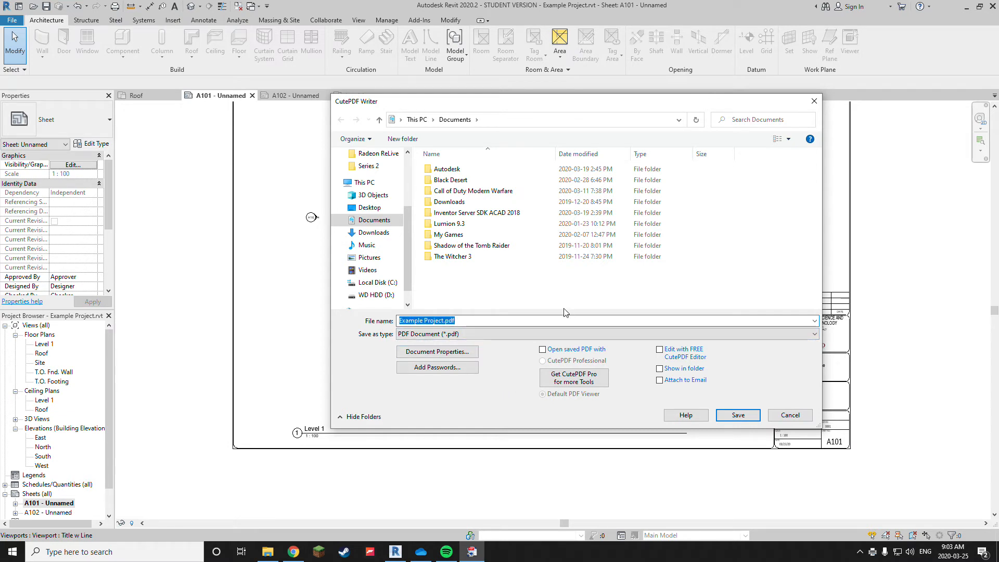
type("Save")
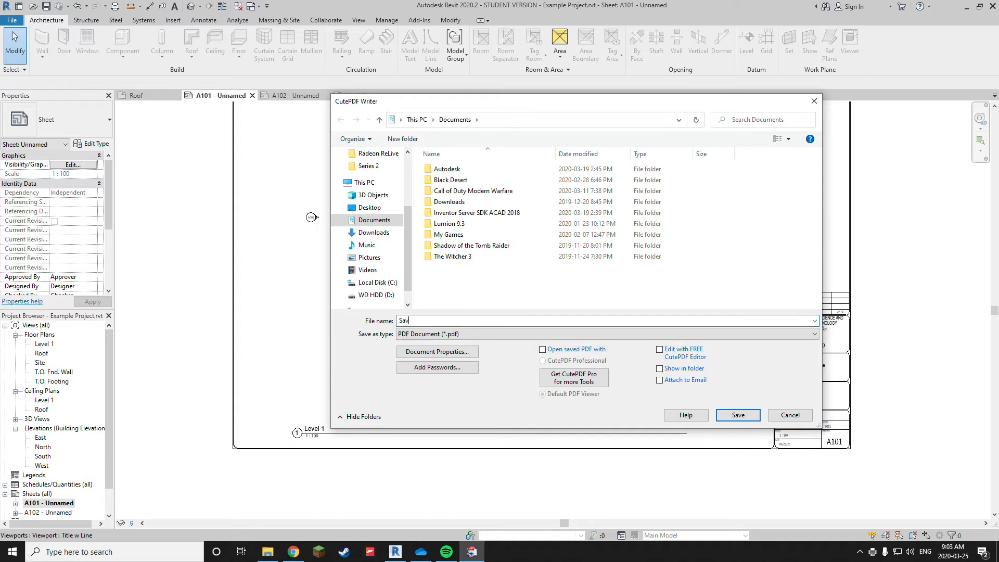
key("BackSpace")
key("BackSpace")
key("BackSpace")
key("BackSpace")
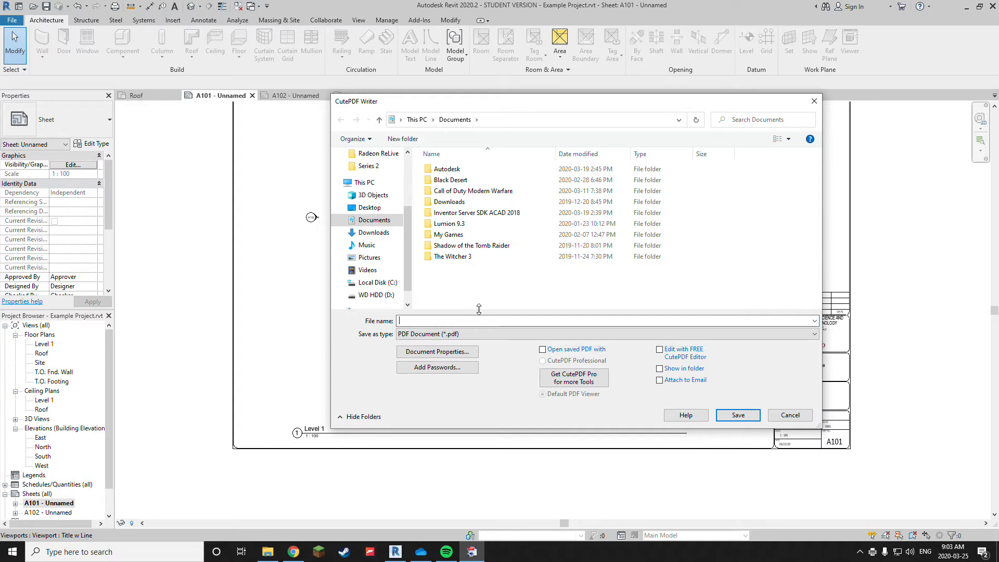
type("Floor pla")
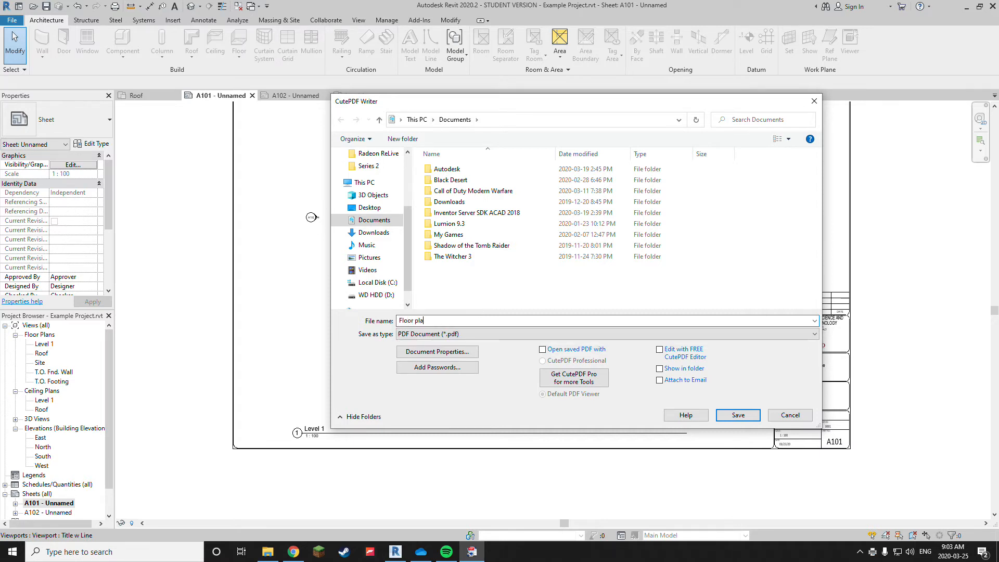
type("n")
left_click(737, 415)
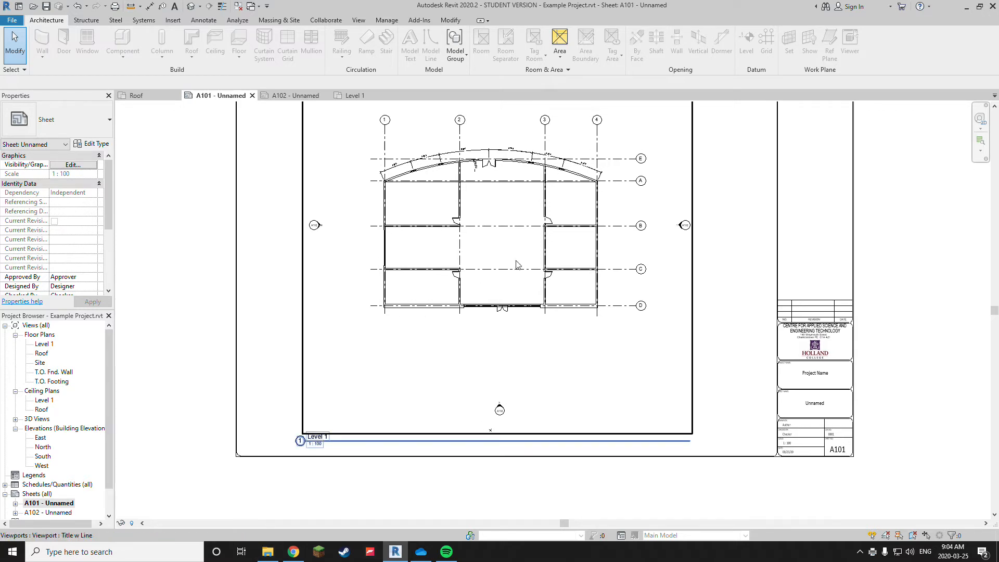
- Open sheet A102 and look over its elevations, including the South elevation up close
middle_click_drag(515, 261, 466, 308)
scroll(466, 308, "down", 1)
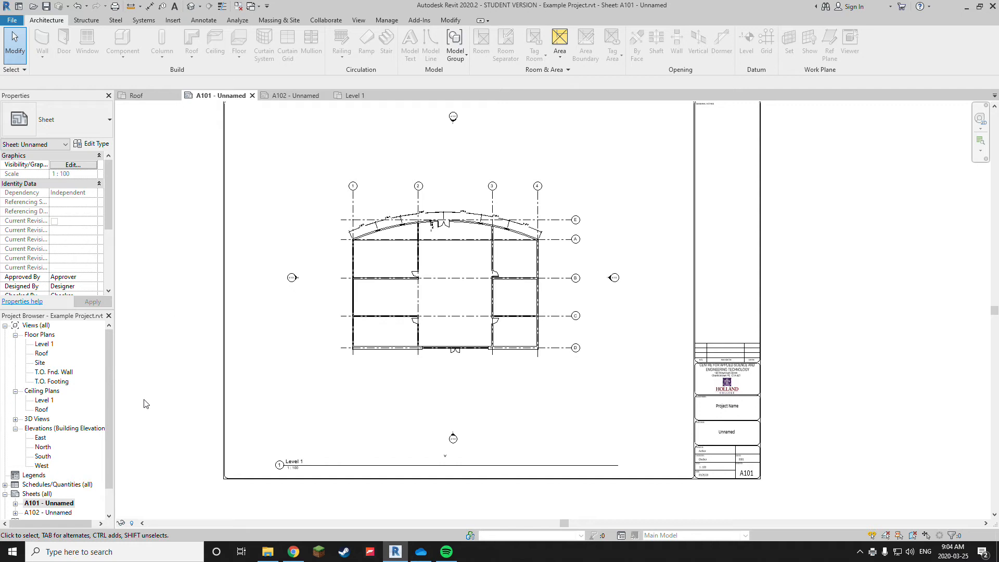
scroll(110, 409, "down", 1)
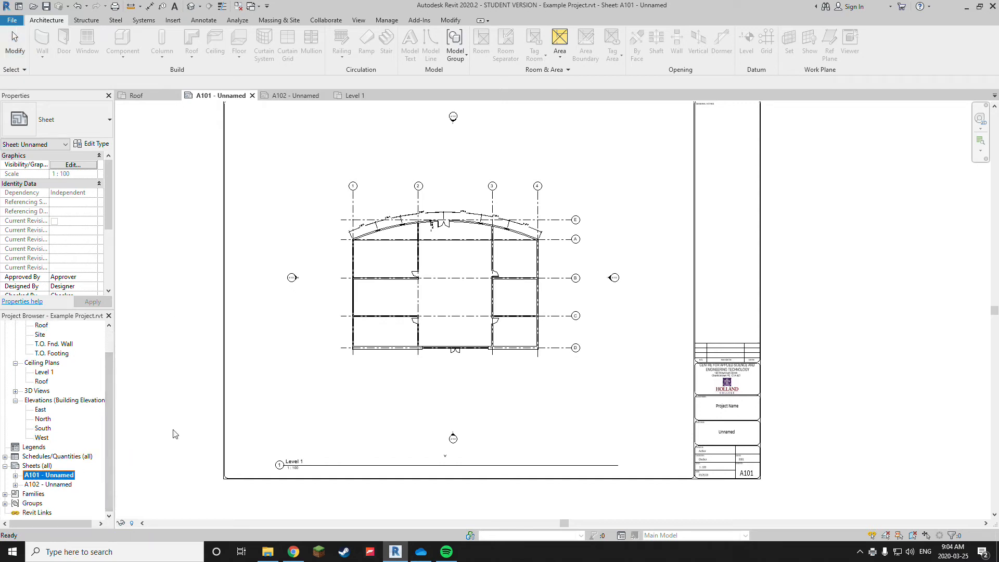
double_click(50, 485)
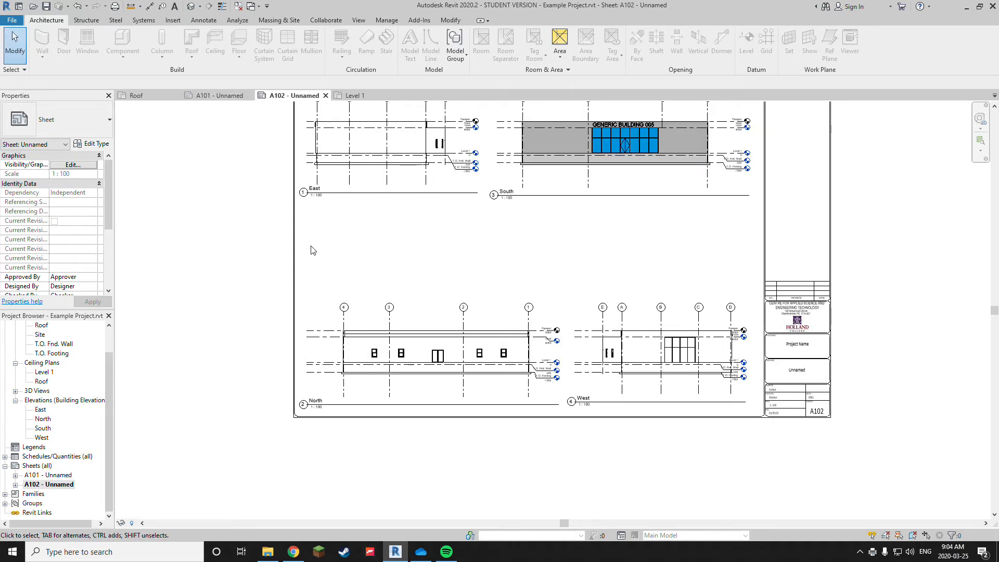
middle_click_drag(308, 263, 289, 321)
scroll(612, 177, "up", 6)
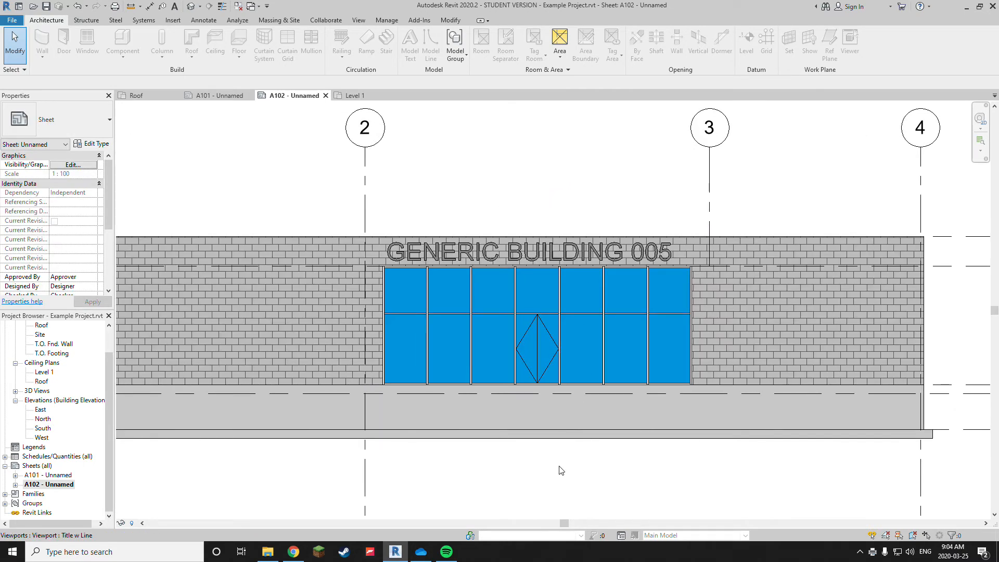
scroll(559, 468, "down", 5)
middle_click_drag(559, 441, 640, 240)
scroll(593, 241, "down", 1)
scroll(242, 272, "down", 1)
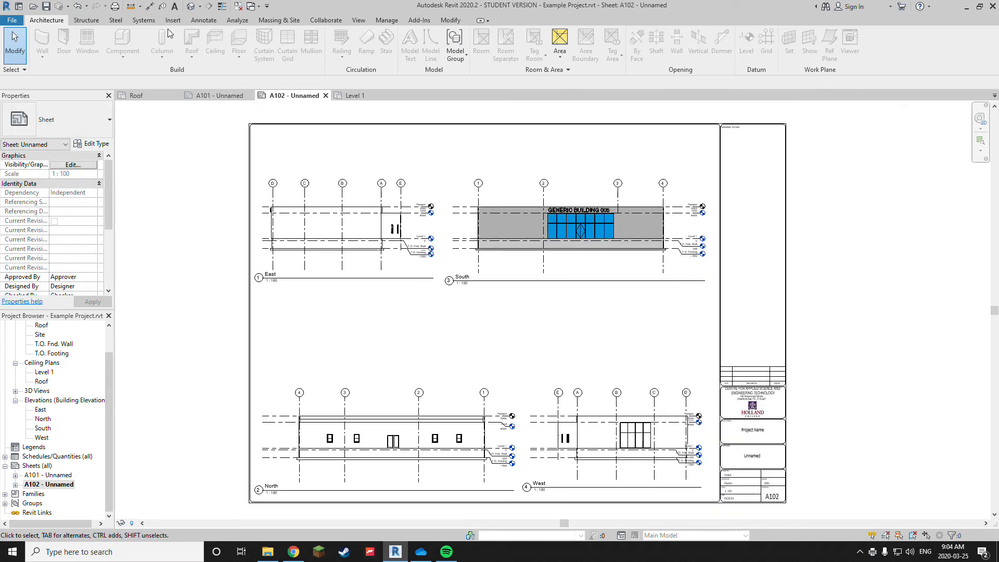
- Start a new print job and set its output file to Example Project on the WD HDD (D:) drive
left_click(115, 6)
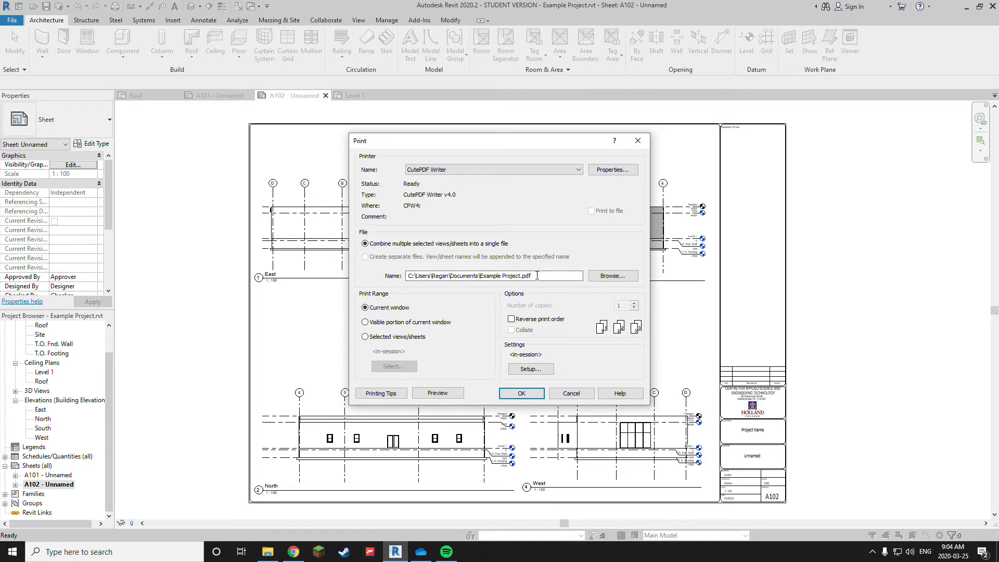
left_click(613, 276)
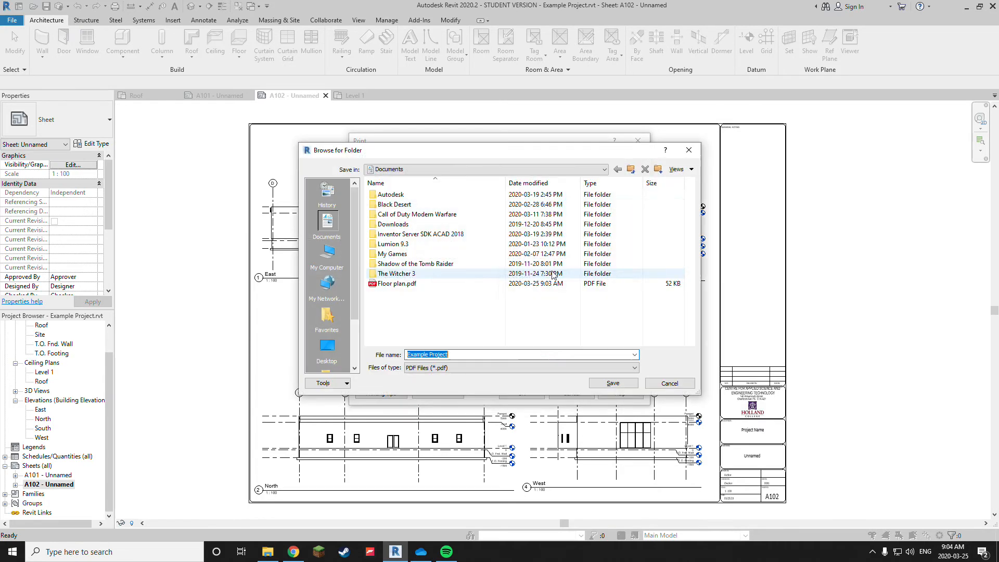
left_click(326, 347)
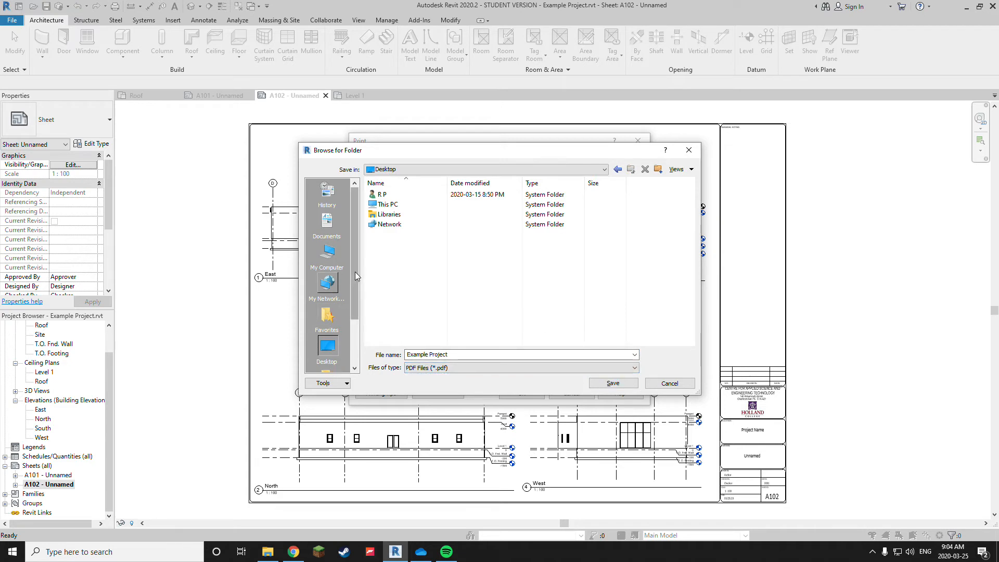
mouse_move(355, 271)
left_mouse_down()
mouse_move(354, 311)
mouse_move(356, 275)
left_mouse_up()
left_click(602, 167)
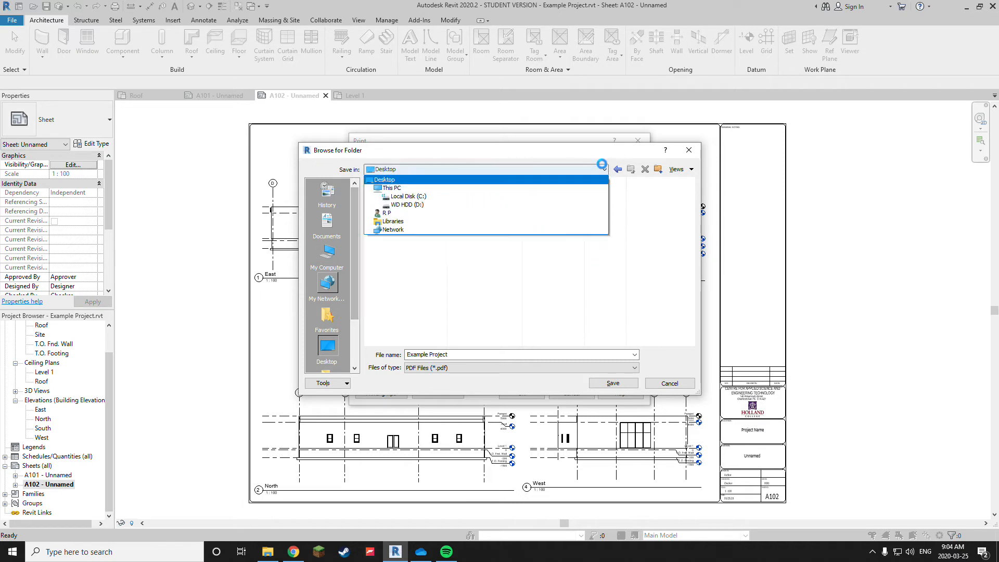
left_click(462, 204)
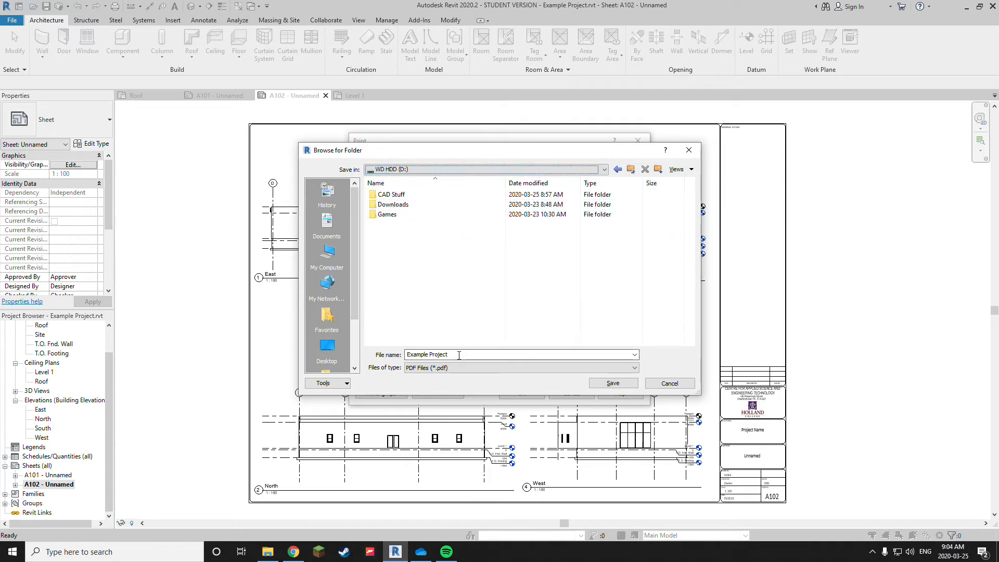
left_click(611, 382)
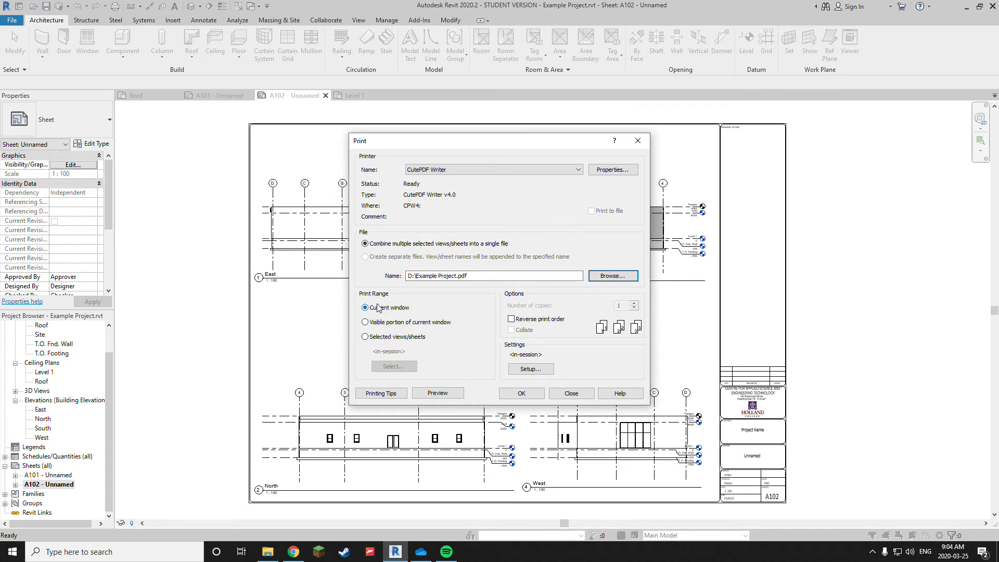
- Set the print range to selected views/sheets and check the ARCH D, centered, 100% zoom print setup
left_click(365, 337)
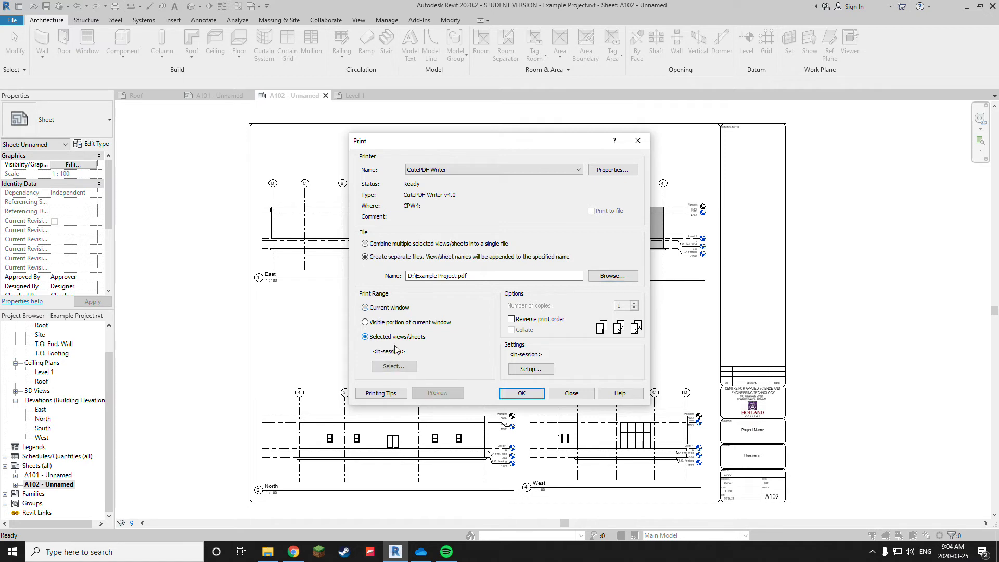
left_click(531, 369)
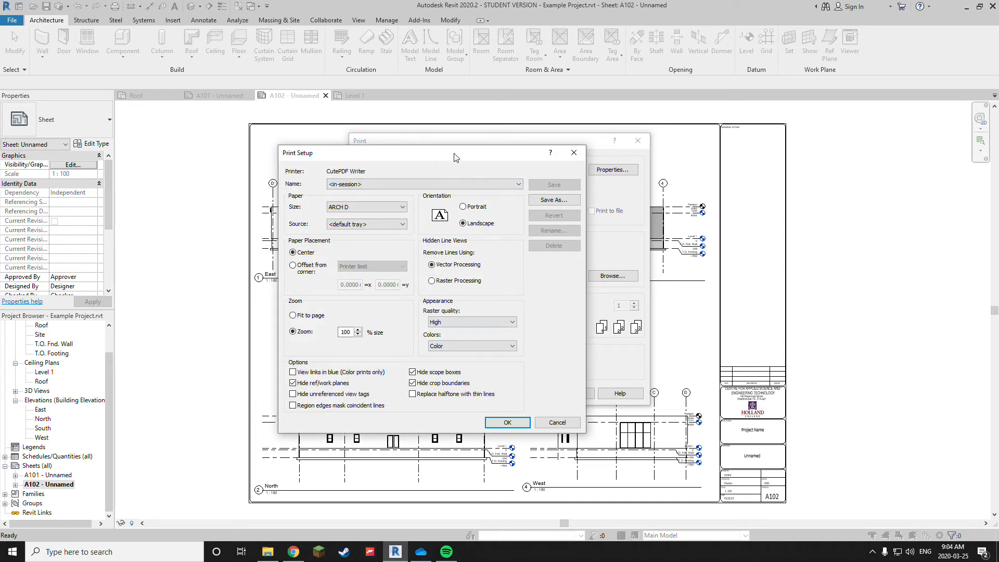
left_click_drag(454, 157, 523, 171)
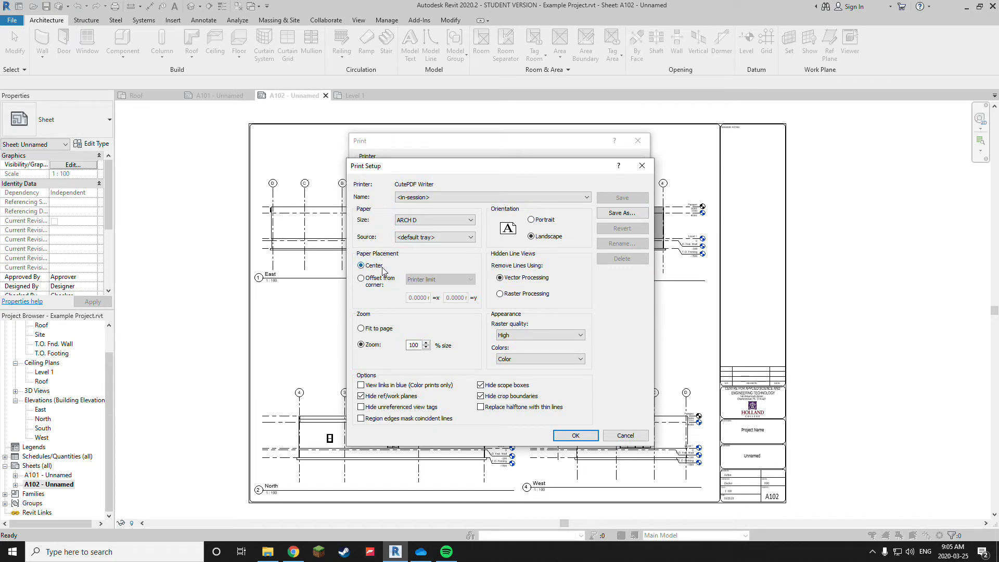
left_click(574, 437)
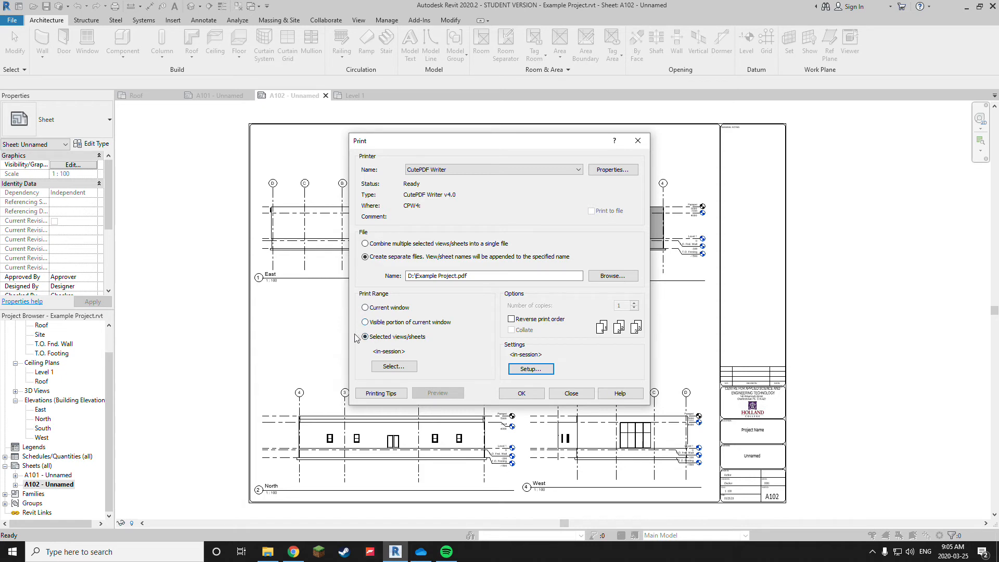
- Hide views from the view/sheet set, include sheets A101 and A102, and accept the selection without saving it for future sessions
left_click(404, 367)
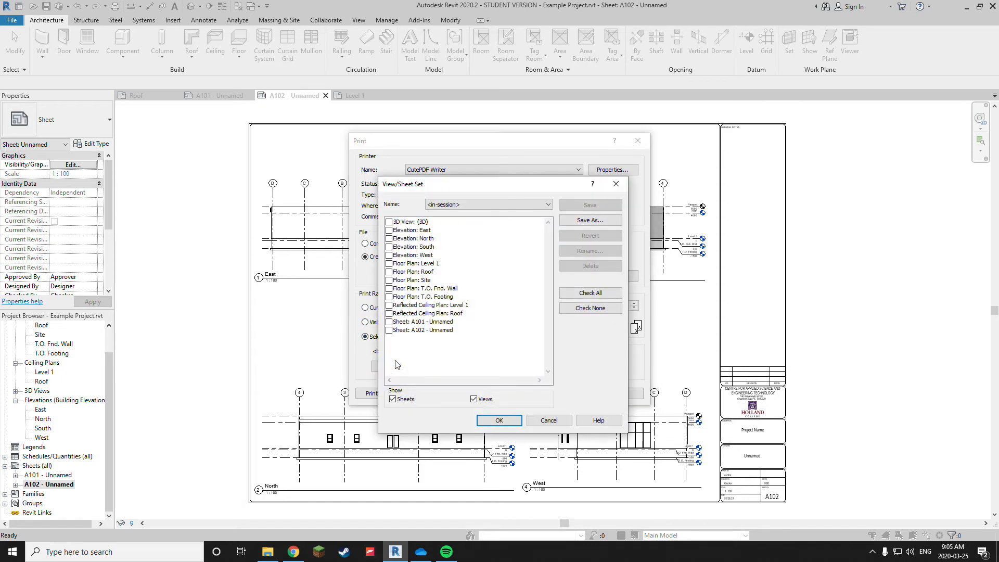
left_click(474, 399)
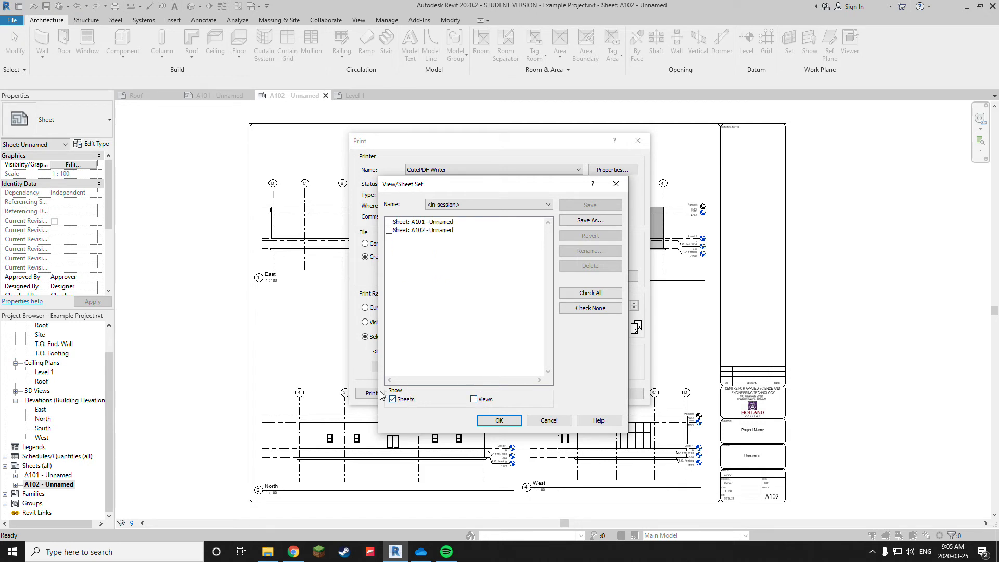
left_click(389, 223)
left_click(389, 231)
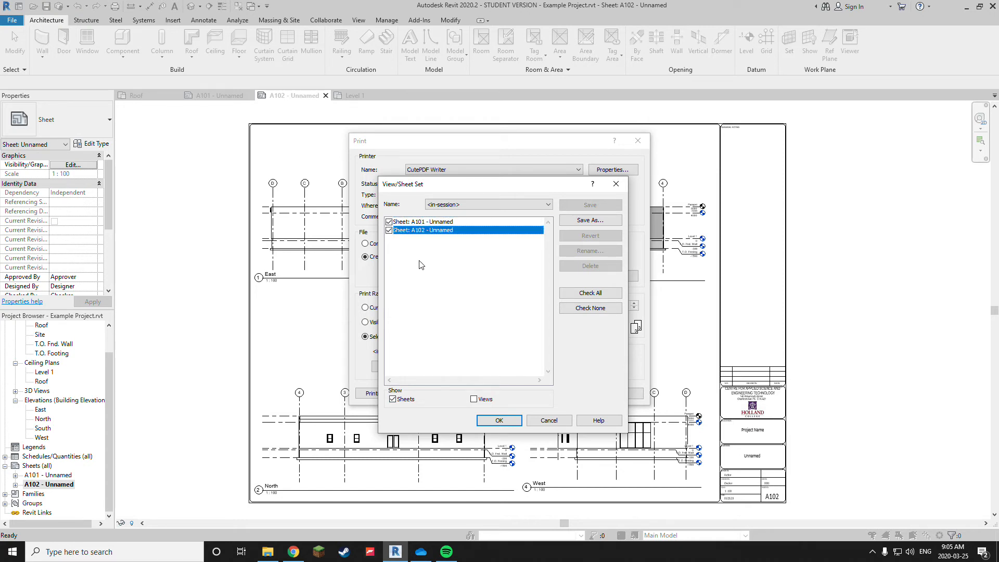
left_click(510, 423)
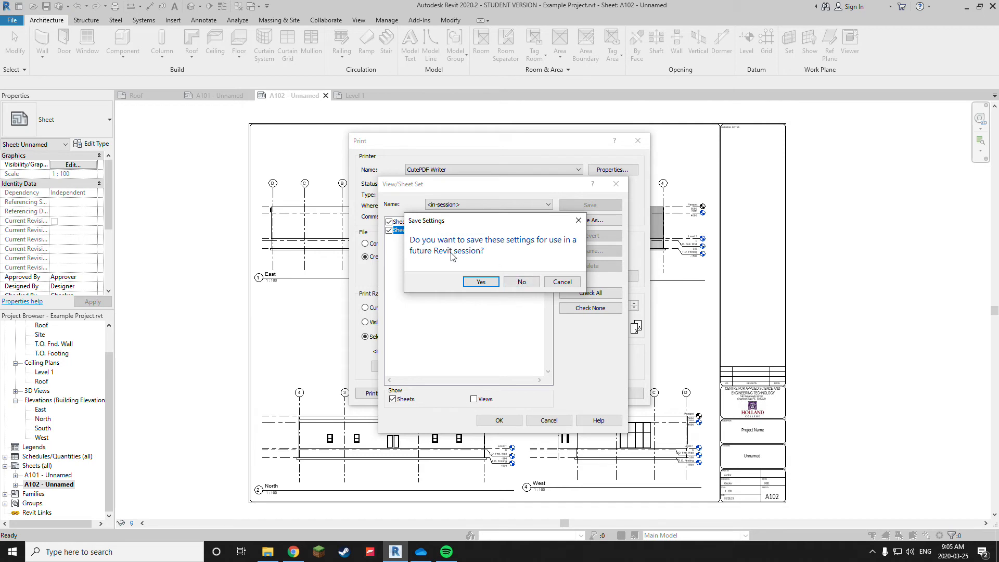
left_click(518, 281)
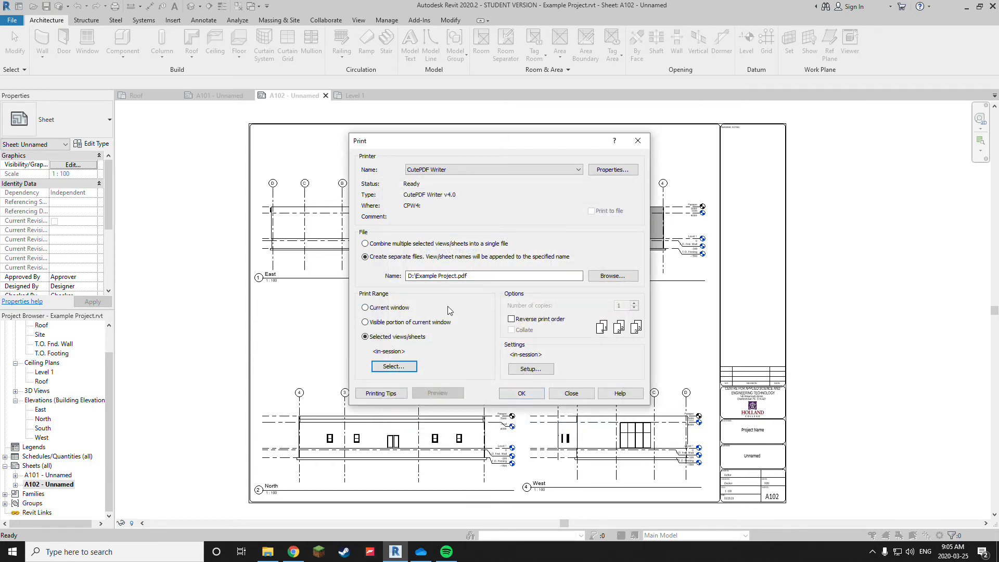
- Print the selected sheets as separate PDF files and choose the WD HDD (D:) drive as the save location
left_click(522, 394)
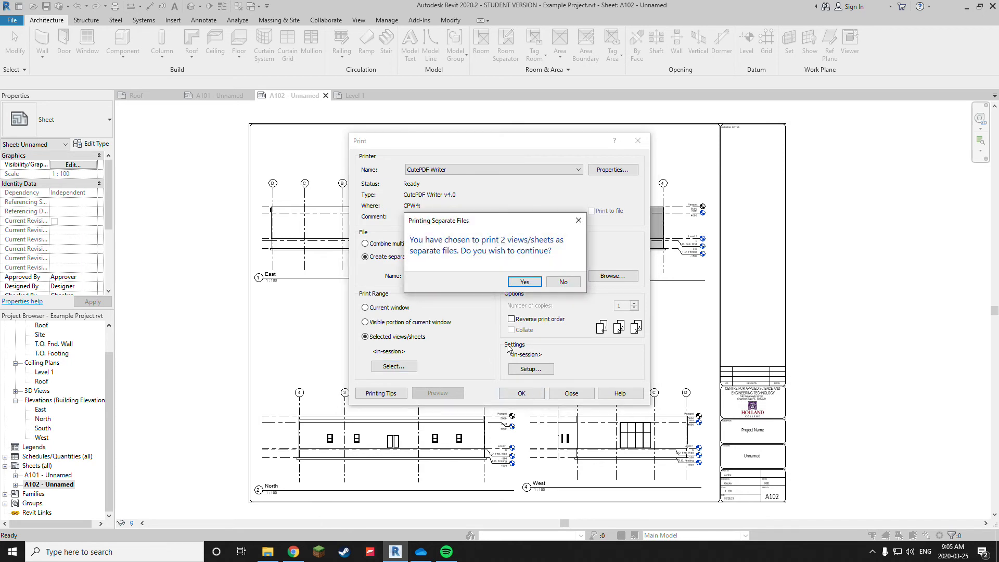
left_click(525, 282)
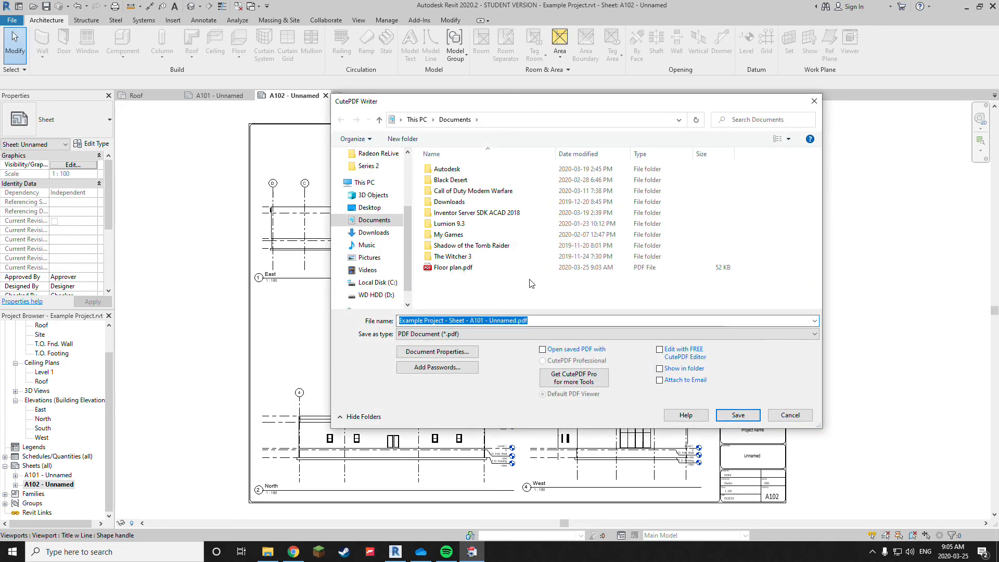
left_click(679, 120)
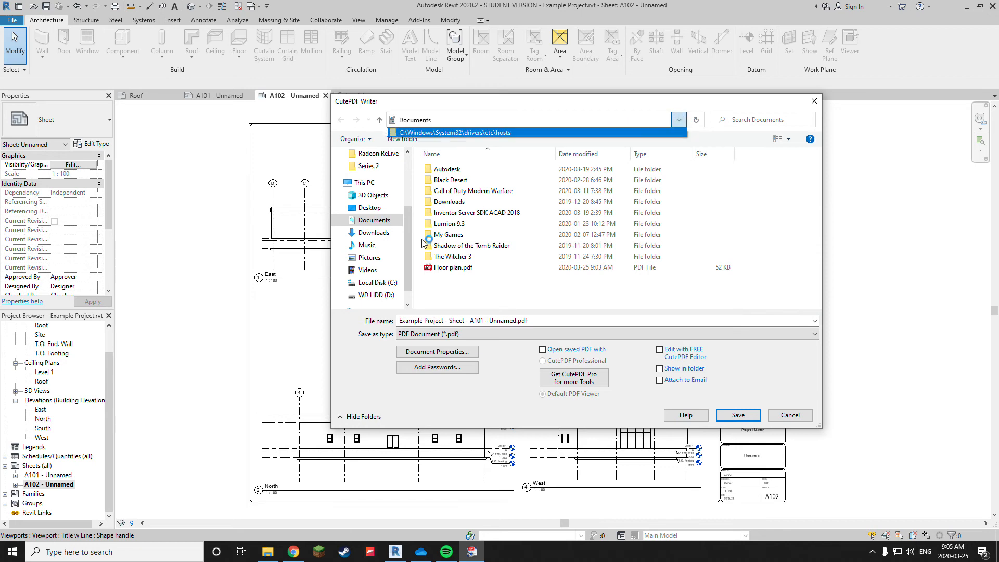
left_click(376, 295)
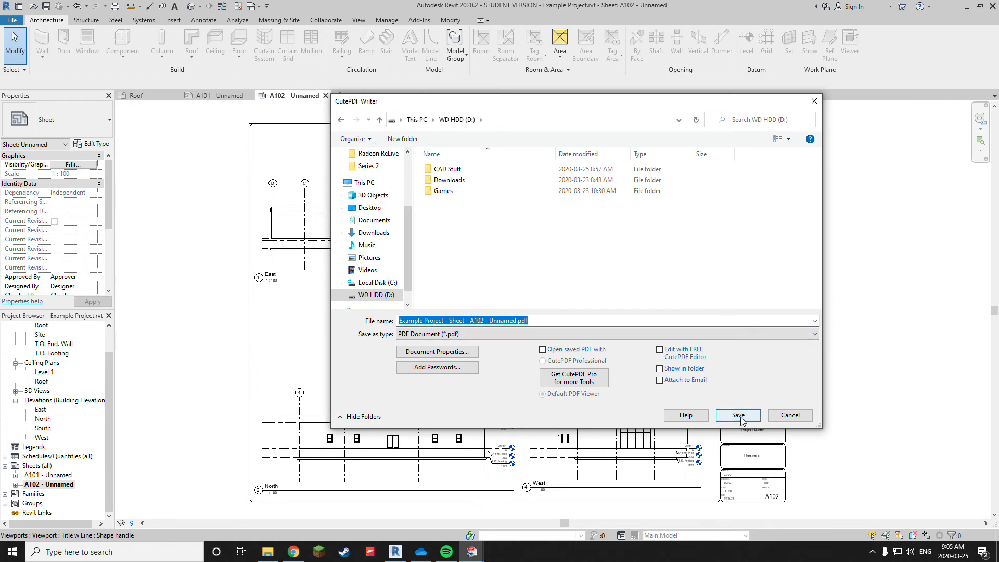
- Save the A102 sheet PDF as Thesis with the open-saved-PDF option enabled, and open it with Google Chrome
type("Thesis")
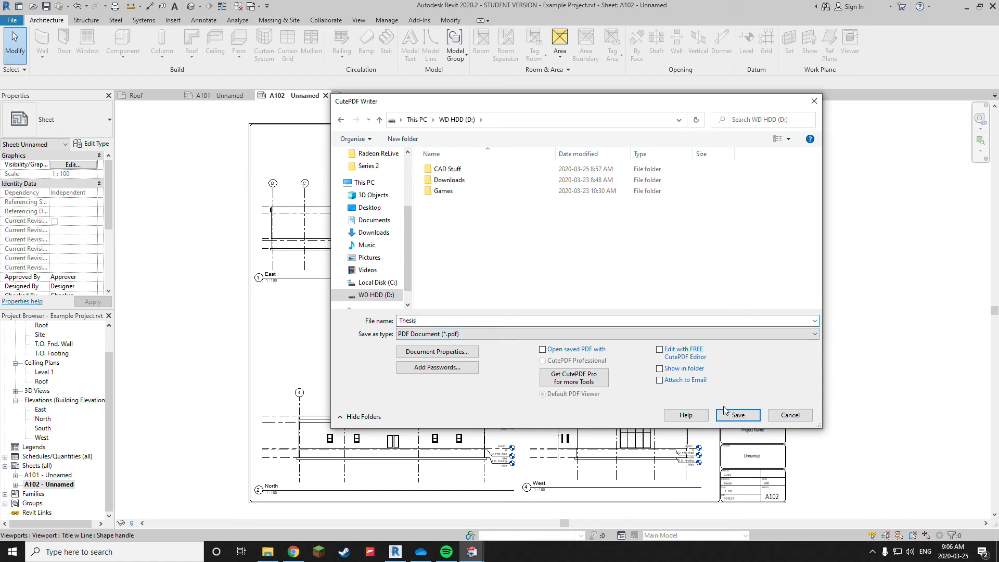
left_click(542, 351)
left_click(741, 417)
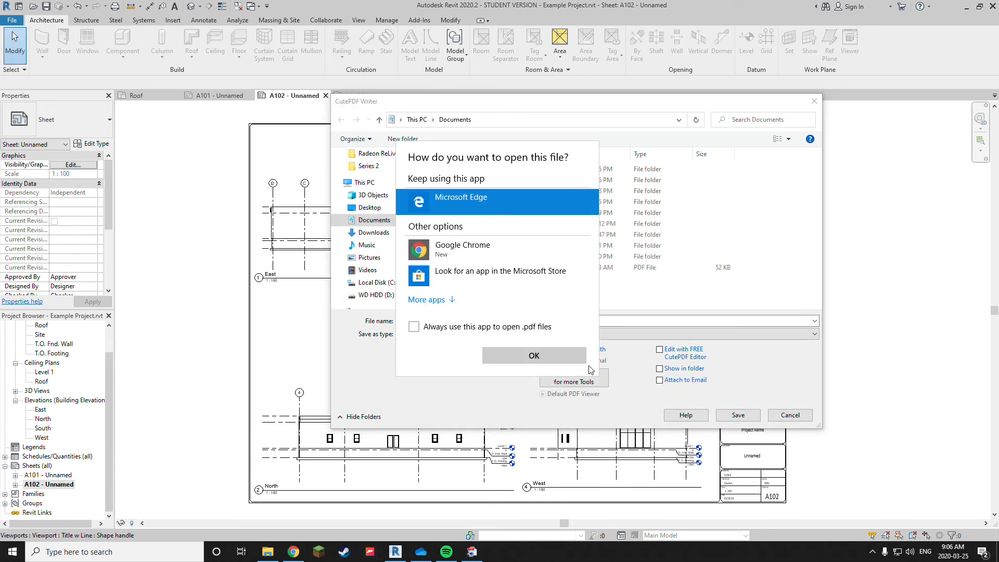
left_click(486, 254)
left_click(533, 353)
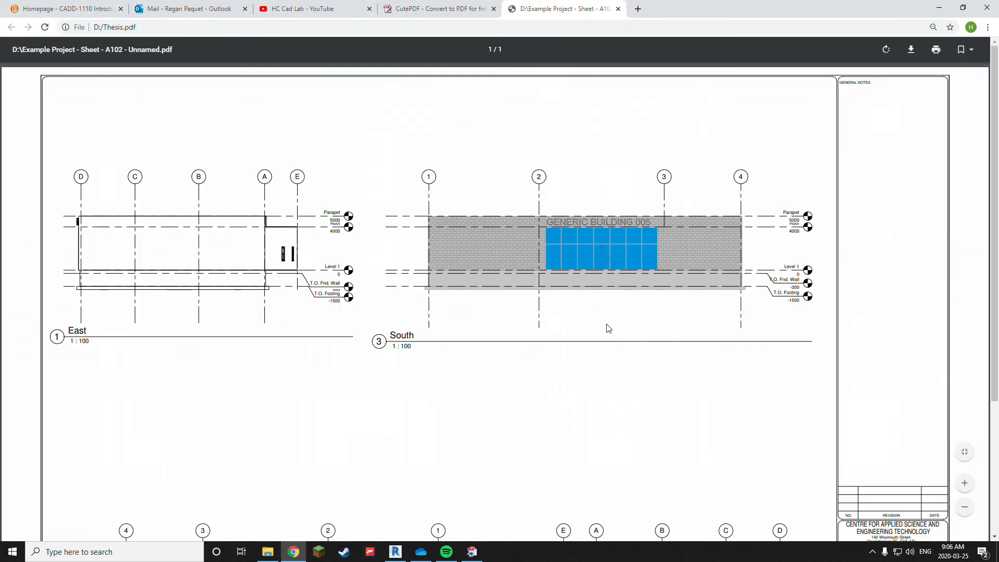
- Look over the elevations in the printed A102 PDF in Chrome and close it
scroll(574, 310, "down", 3)
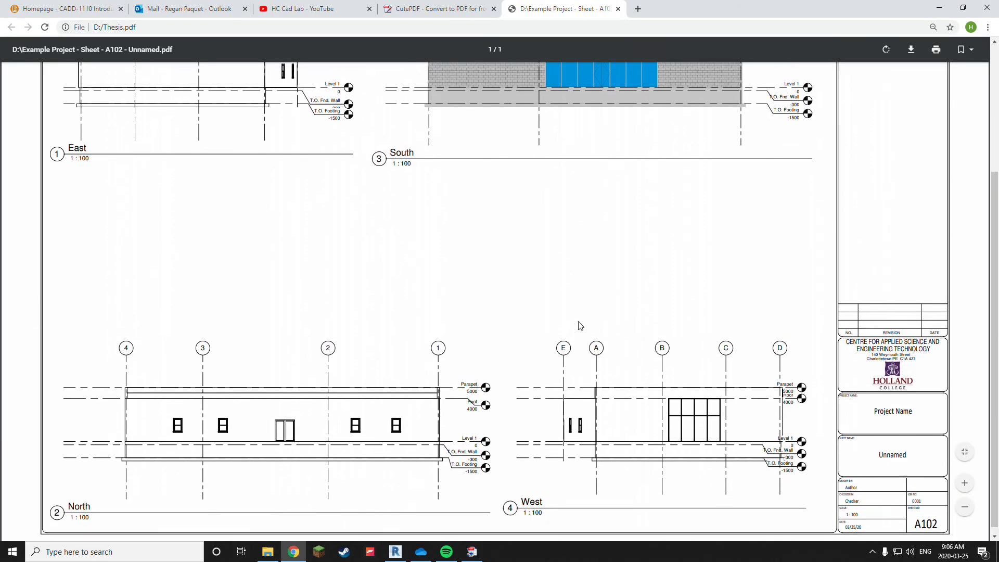
scroll(583, 320, "up", 3)
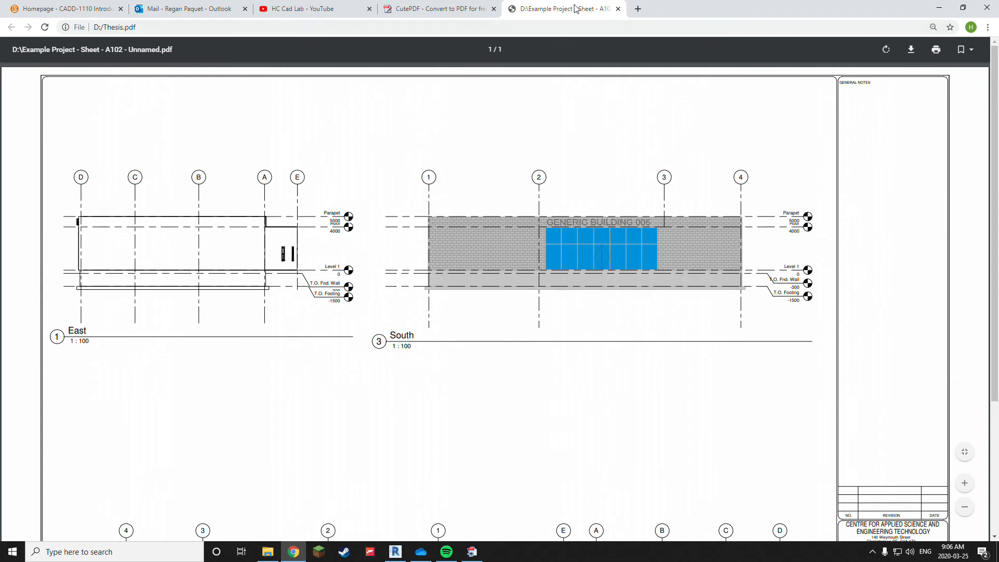
left_click(618, 9)
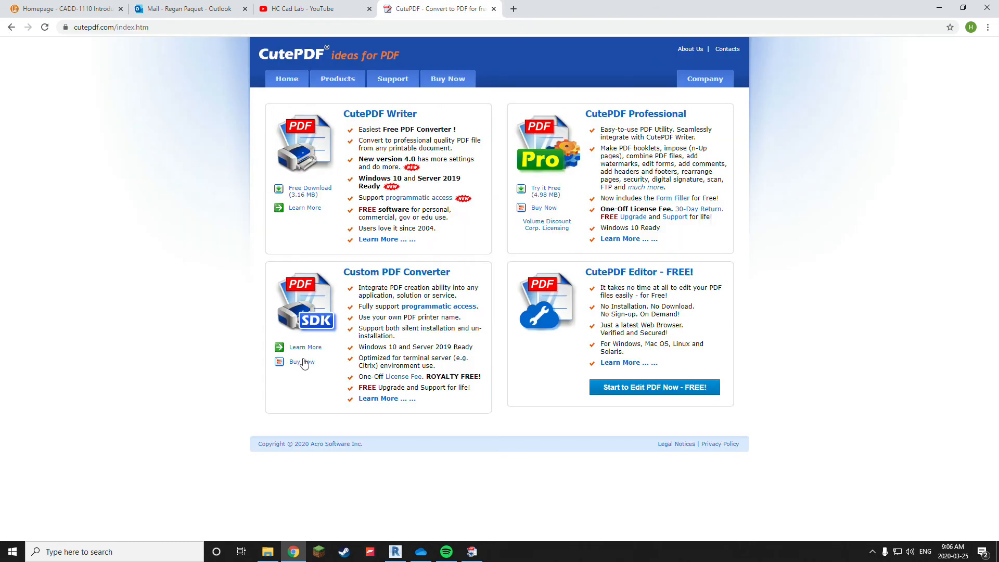
- Back in Revit, print the selected sheets combined into a single file, saved as Example Project.pdf on the WD HDD (D:) drive
left_click(396, 552)
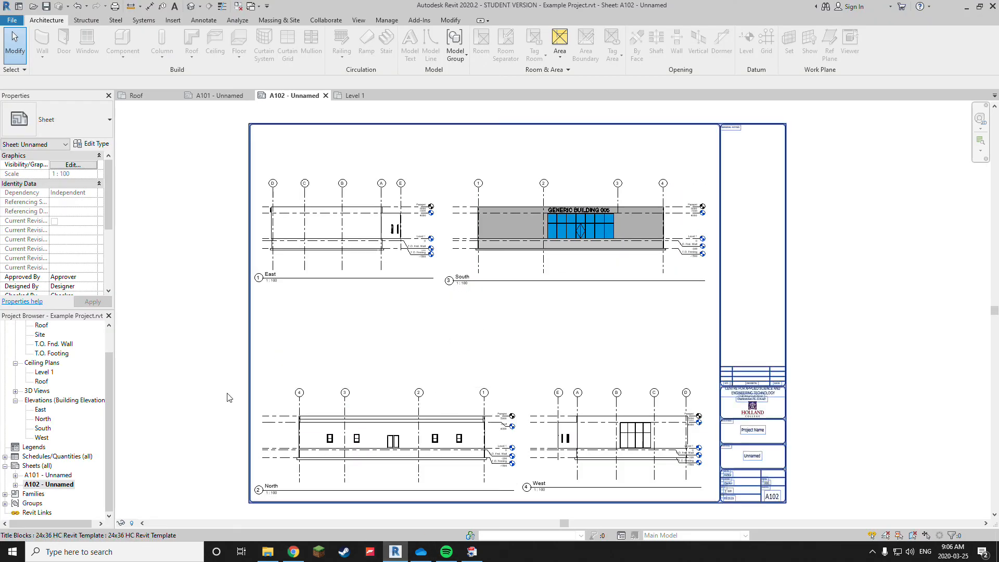
left_click(115, 6)
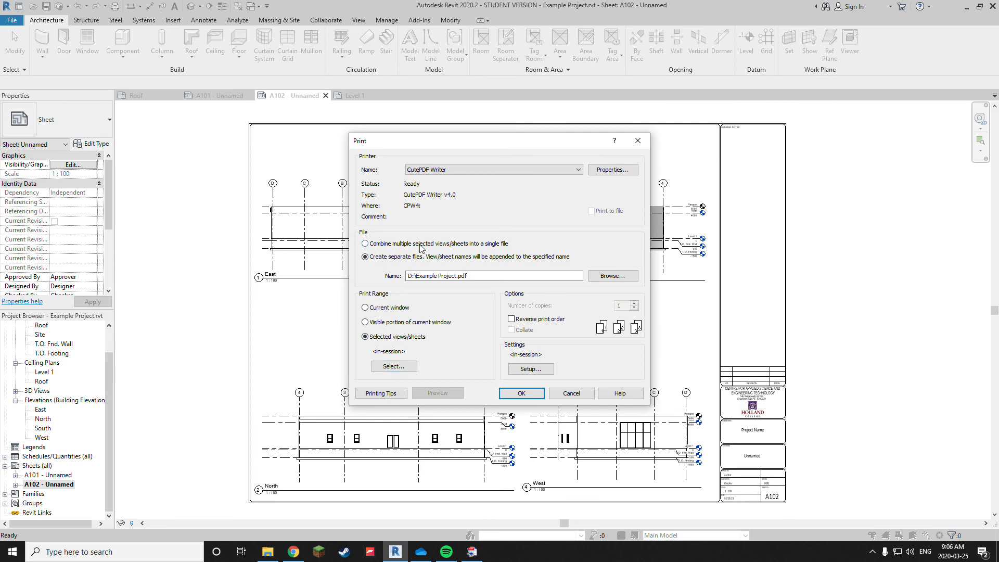
left_click(365, 243)
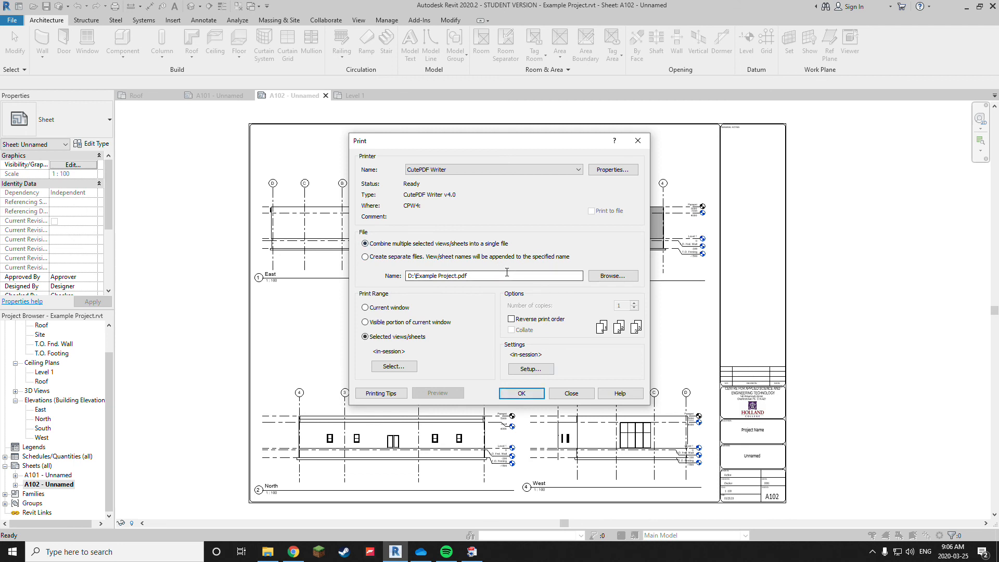
left_click(528, 393)
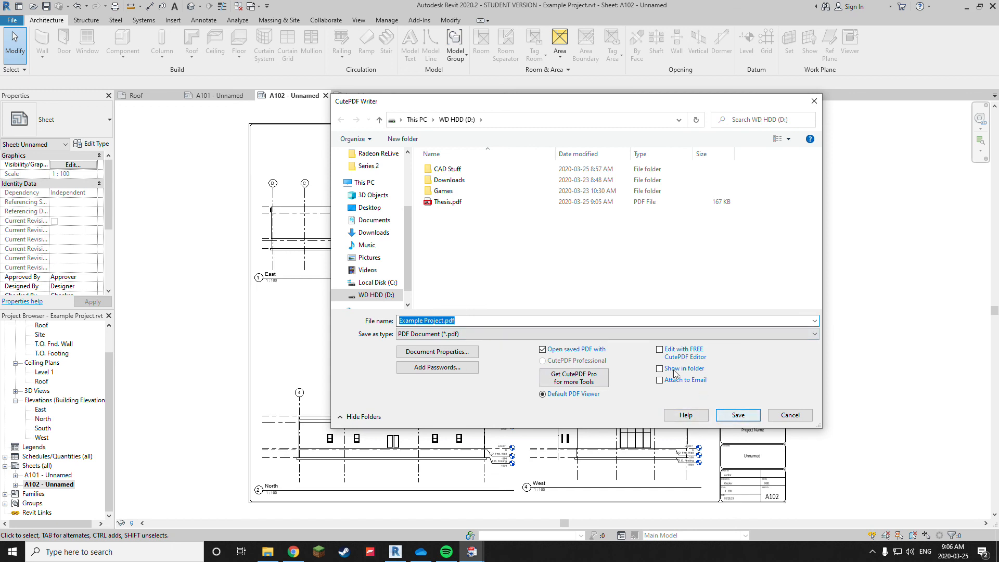
left_click(738, 415)
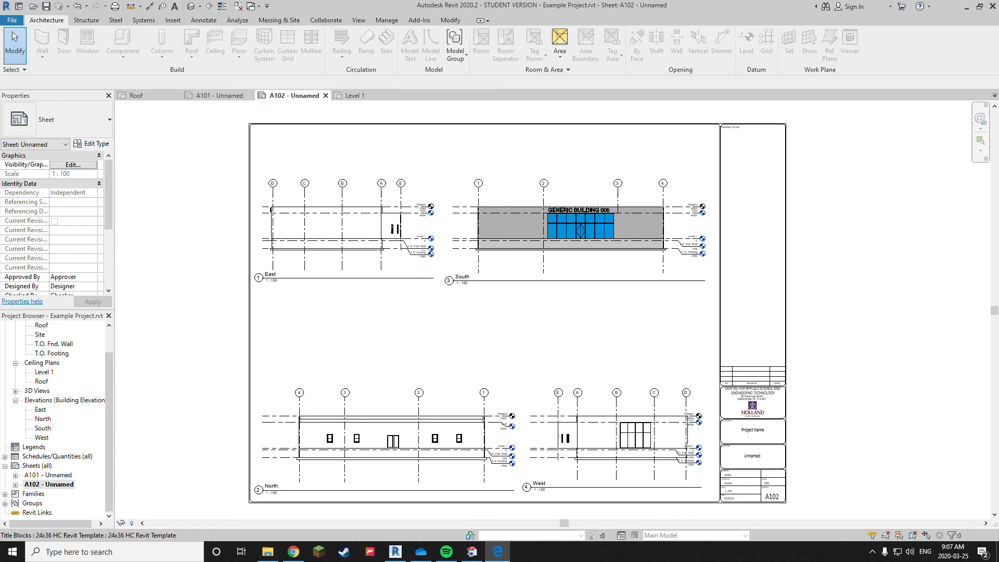
- Maximize the combined Example Project PDF in Microsoft Edge and look through both sheets
left_click_drag(998, 57, 389, 69)
double_click(389, 70)
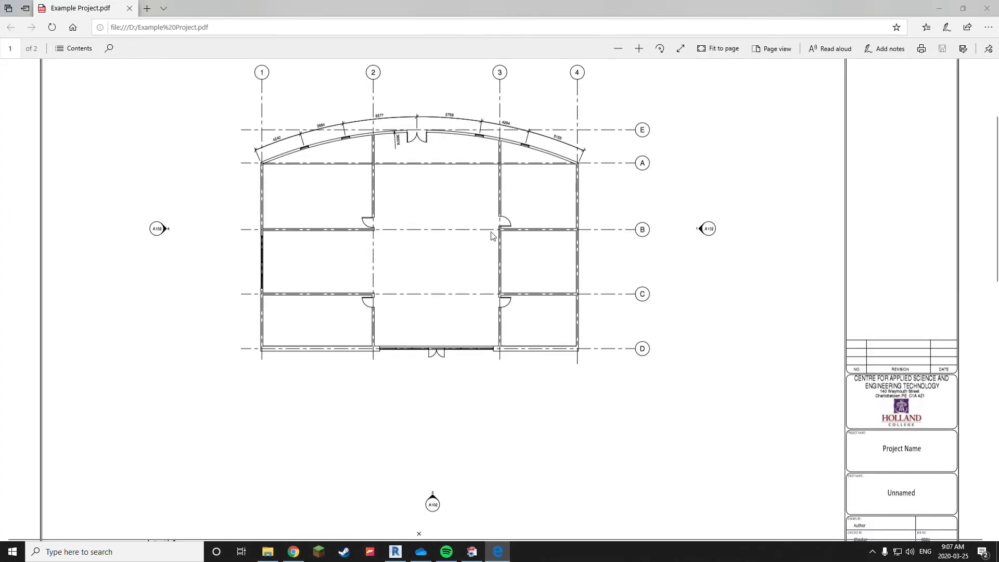
scroll(493, 242, "down", 5)
scroll(494, 250, "down", 7)
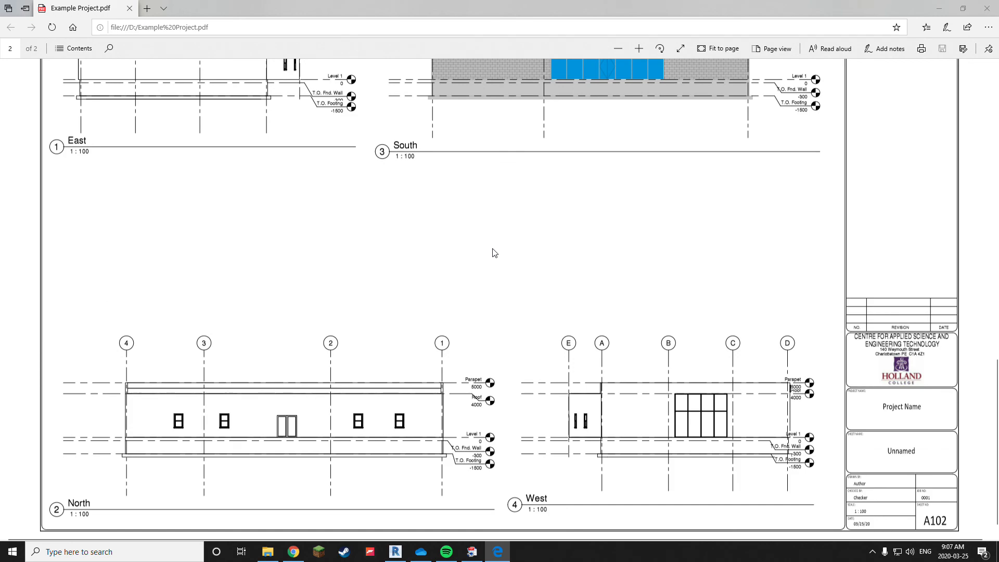